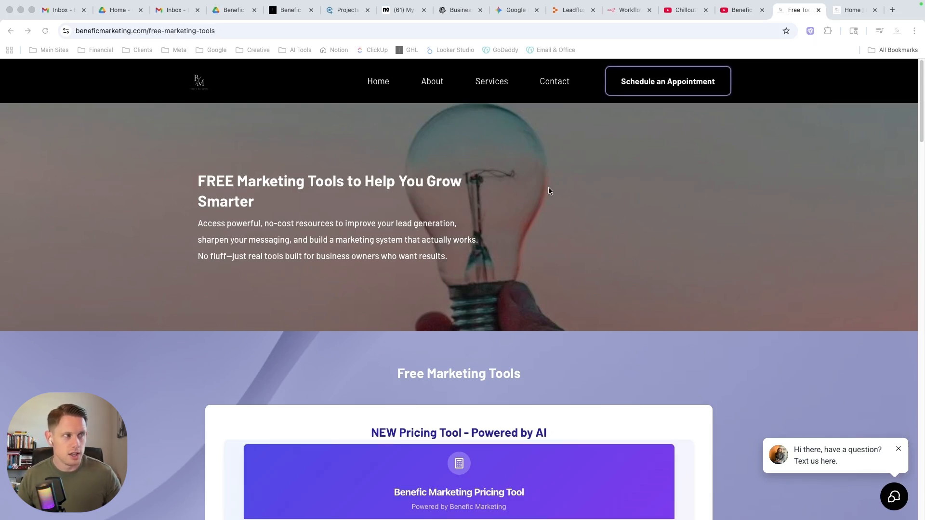
# Find the Benefic Marketing Pricing Tool on the free marketing tools page and choose to price a service.
pyautogui.scroll(-2, 396, 238)
pyautogui.scroll(-10, 395, 238)
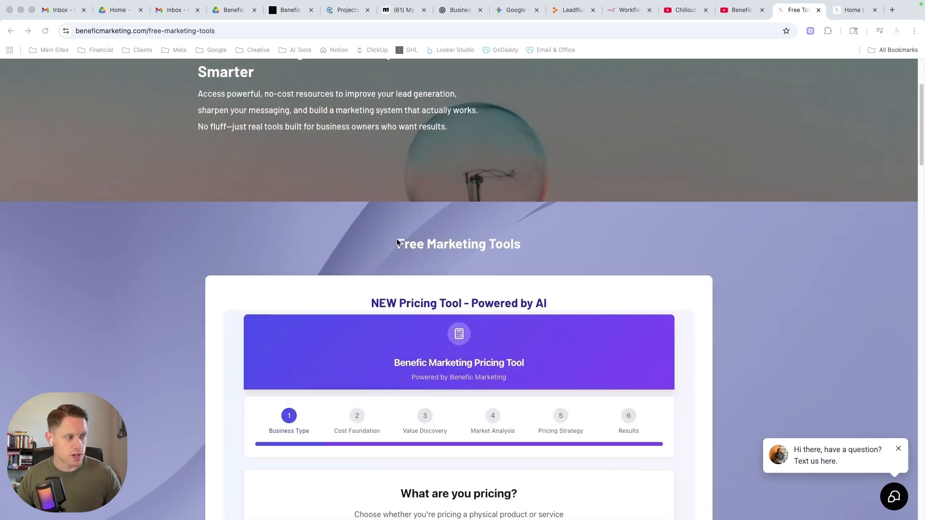
pyautogui.scroll(-3, 228, 254)
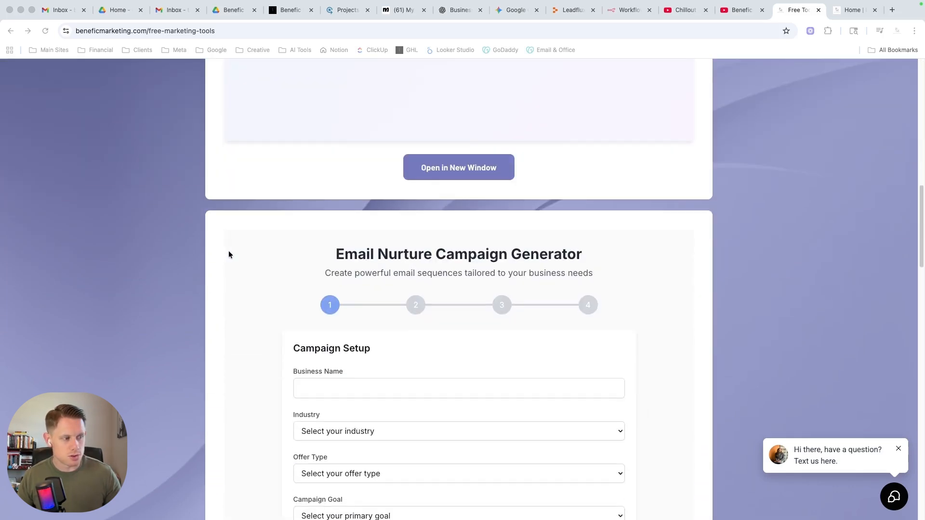
pyautogui.scroll(7, 228, 250)
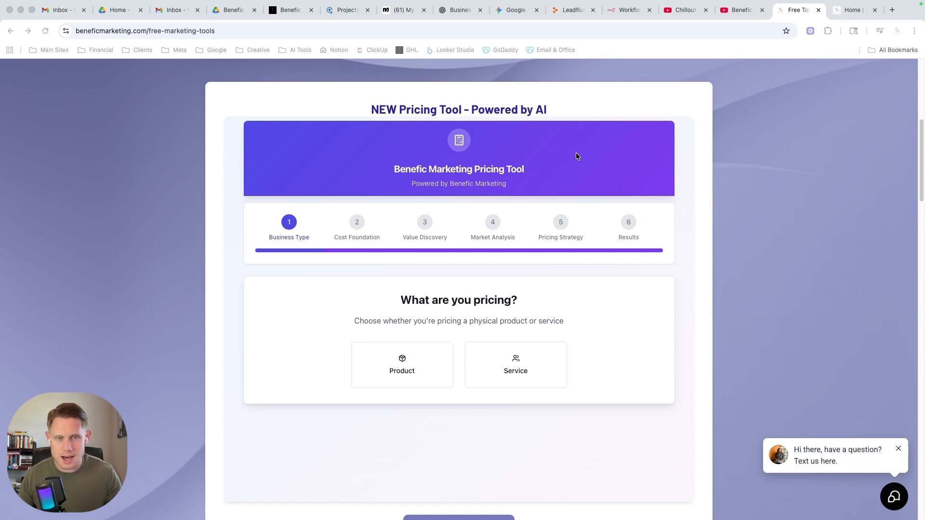
pyautogui.scroll(-1, 683, 232)
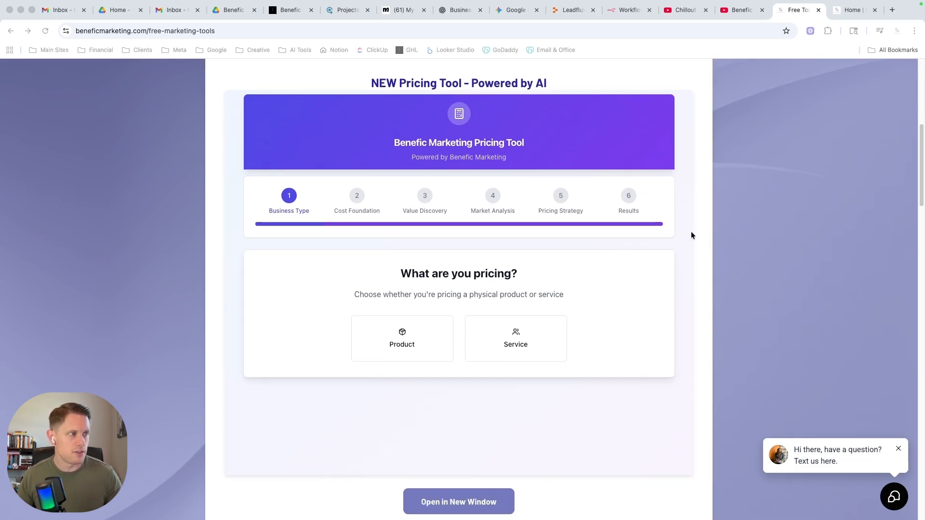
pyautogui.scroll(1, 690, 232)
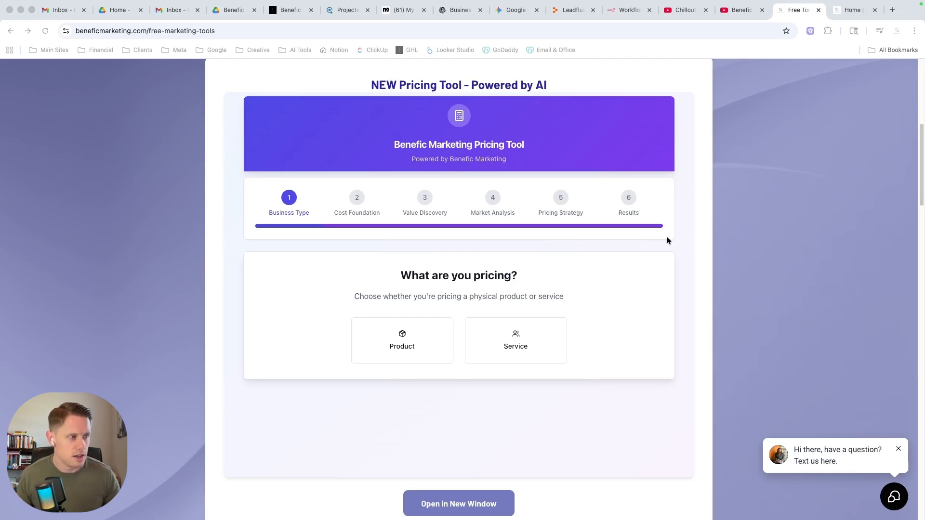
pyautogui.click(515, 343)
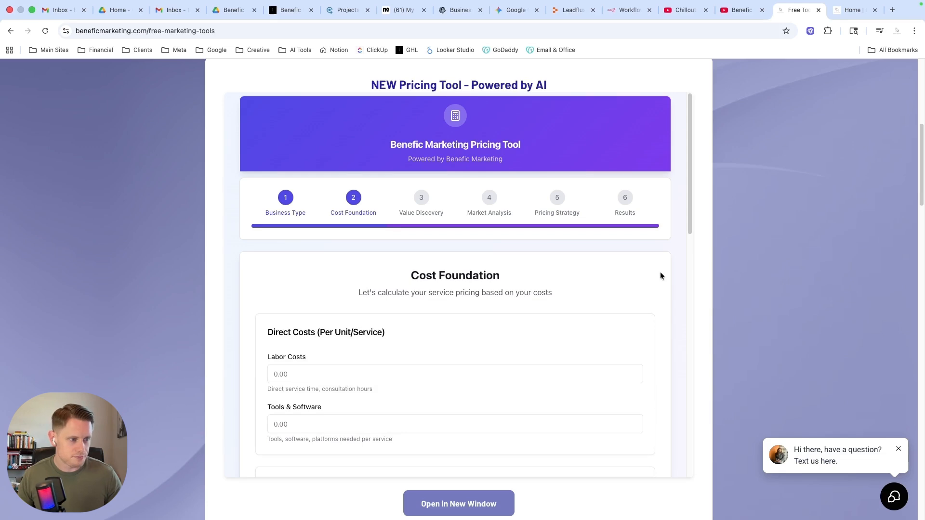
# Enter the service's direct costs as 500 for labor and 100 for tools and software.
pyautogui.scroll(-3, 661, 274)
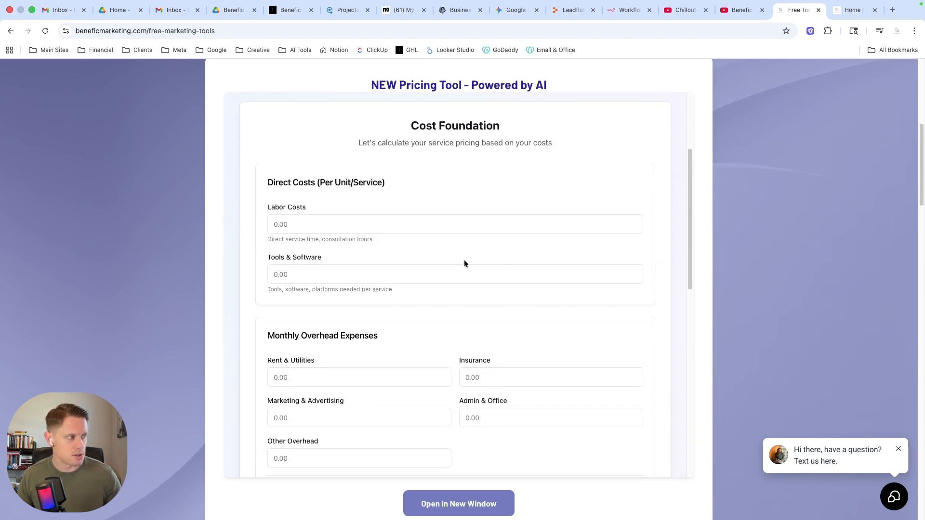
pyautogui.click(313, 225)
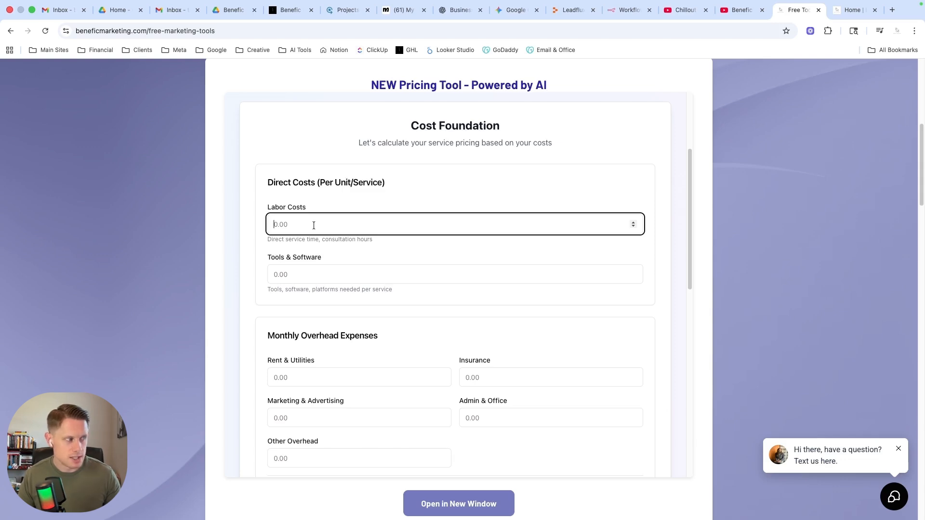
pyautogui.write('500')
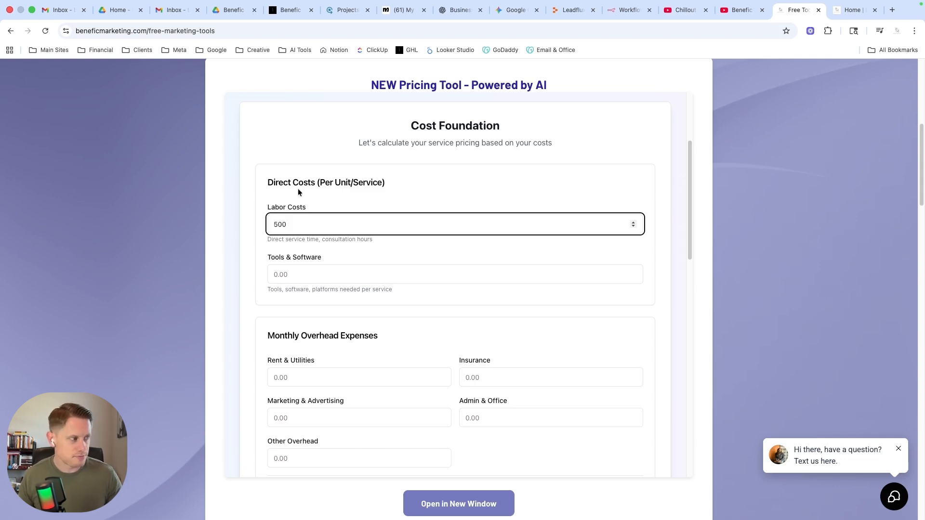
pyautogui.click(296, 274)
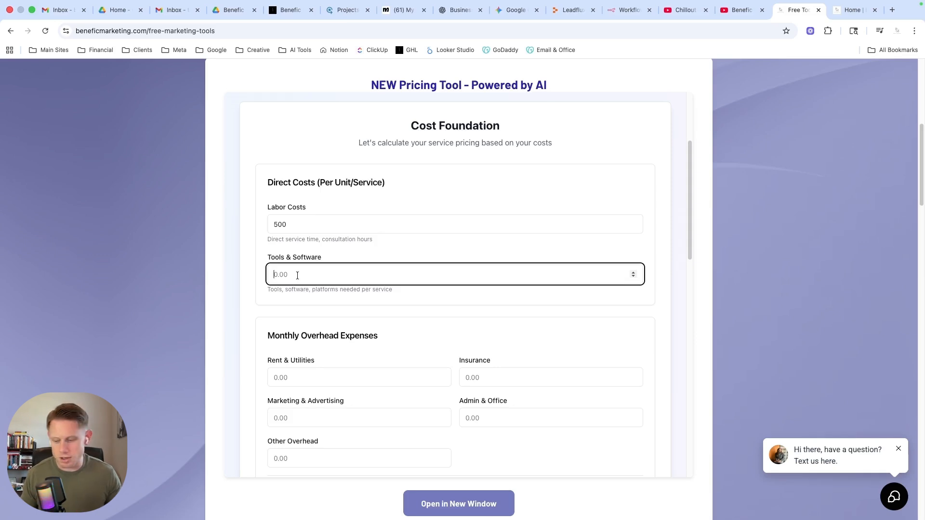
pyautogui.write('100')
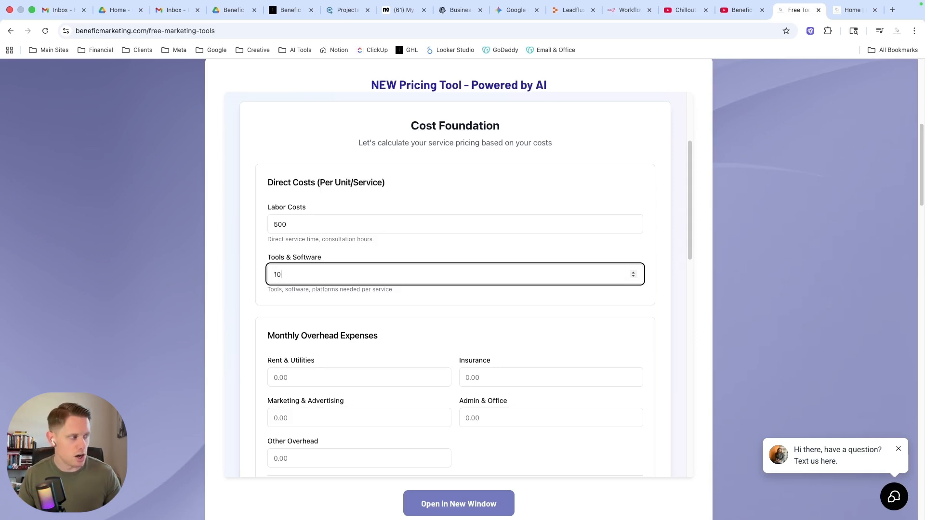
pyautogui.click(659, 292)
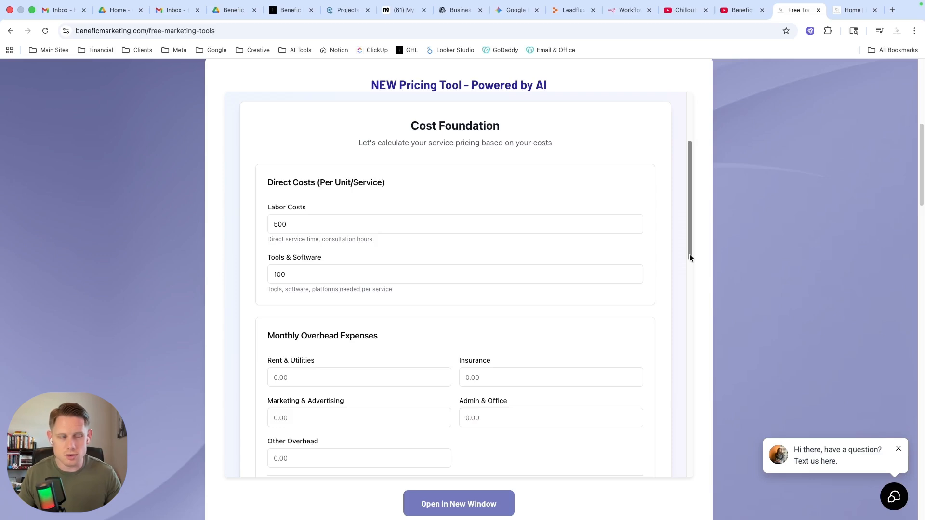
# Fill in monthly overhead: rent and utilities 2000, insurance 150, marketing and advertising 2000, admin and office 5000, other overhead 2000.
pyautogui.moveTo(689, 256); pyautogui.dragTo(686, 315)
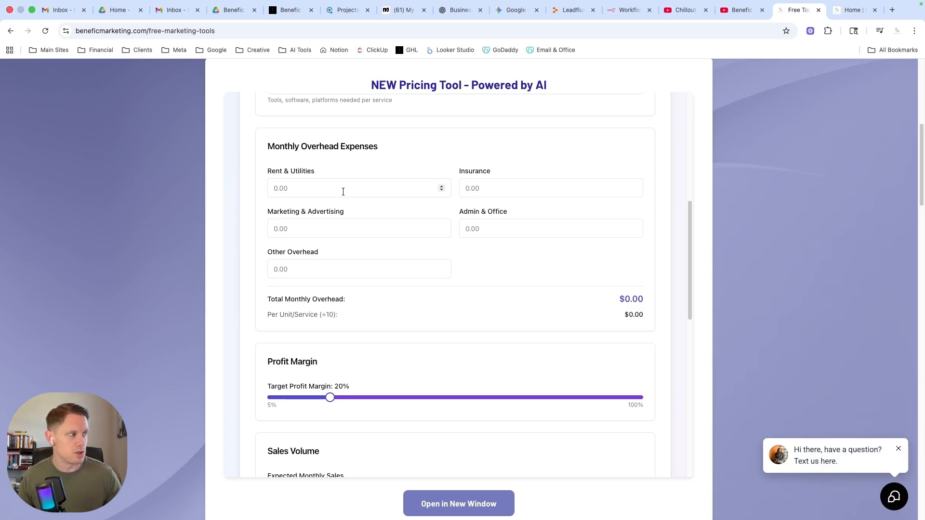
pyautogui.click(320, 190)
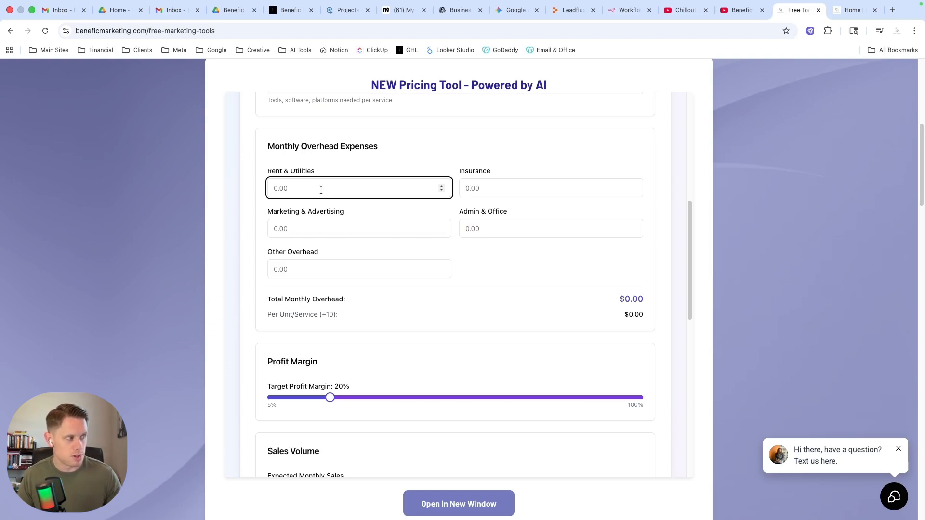
pyautogui.write('2000')
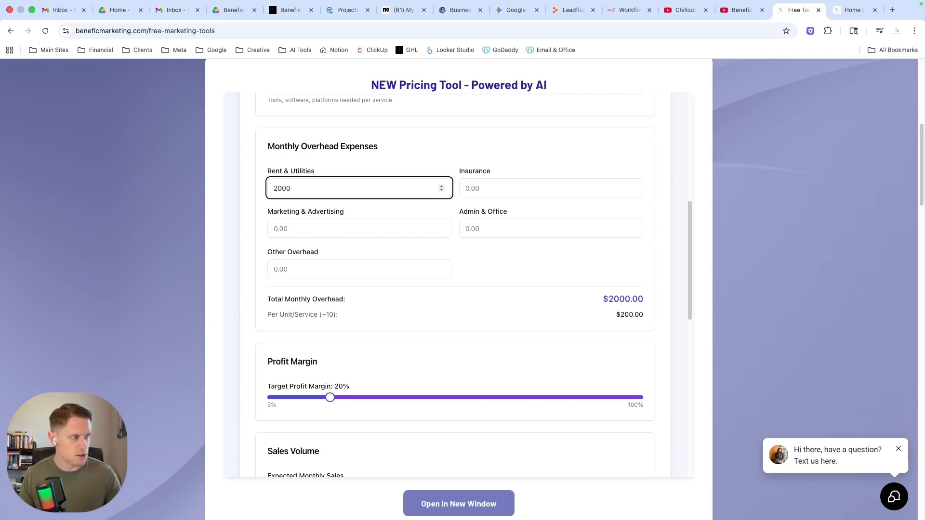
pyautogui.press('Tab')
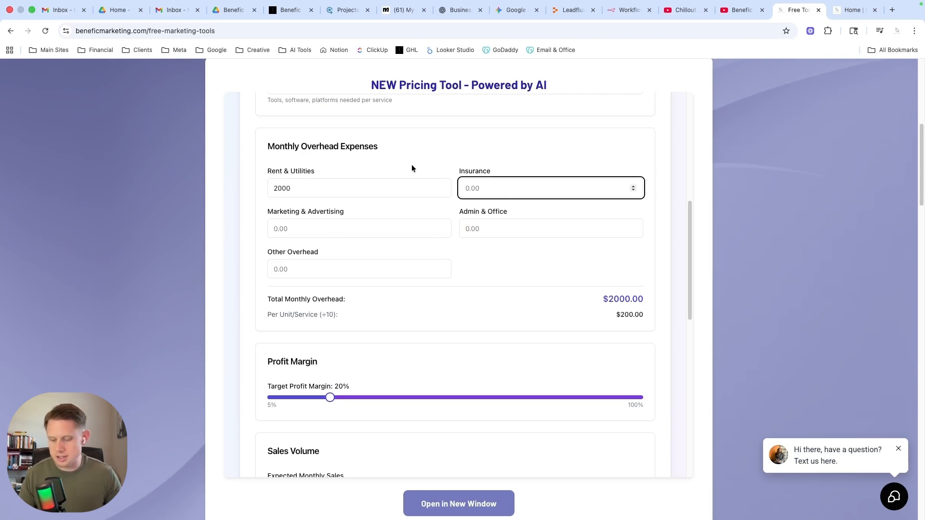
pyautogui.write('150')
pyautogui.press('Tab')
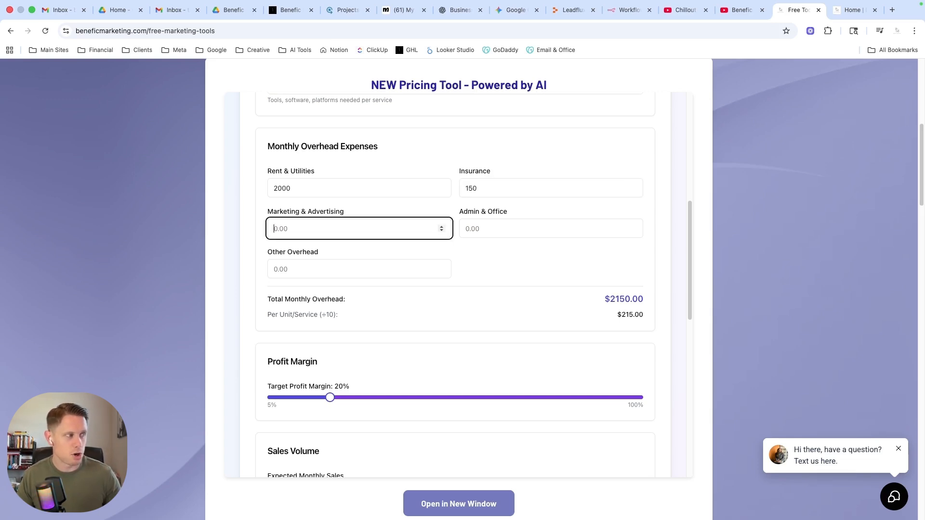
pyautogui.write('2000')
pyautogui.press('Tab')
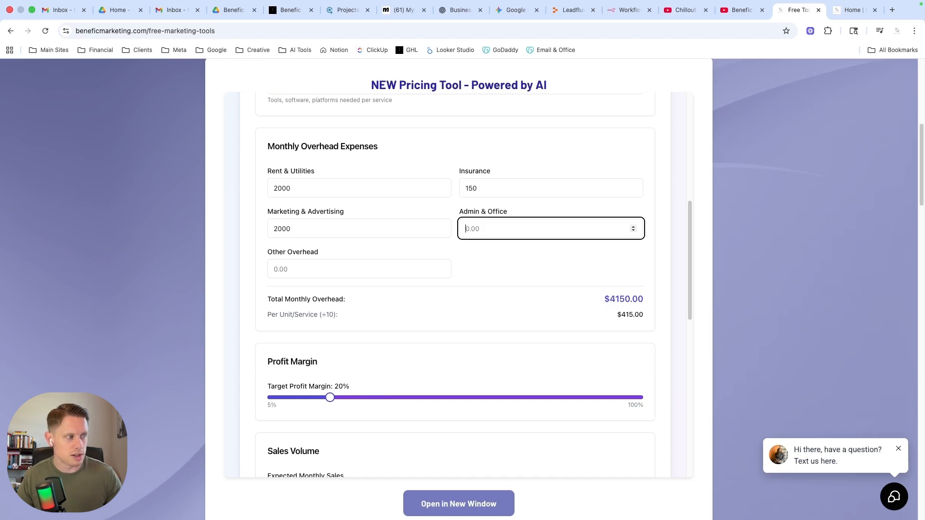
pyautogui.write('5000')
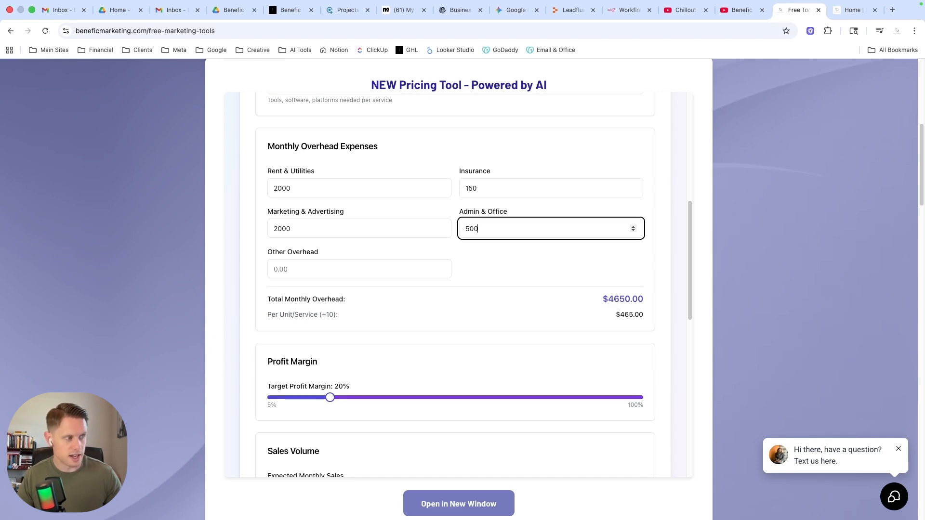
pyautogui.press('Tab')
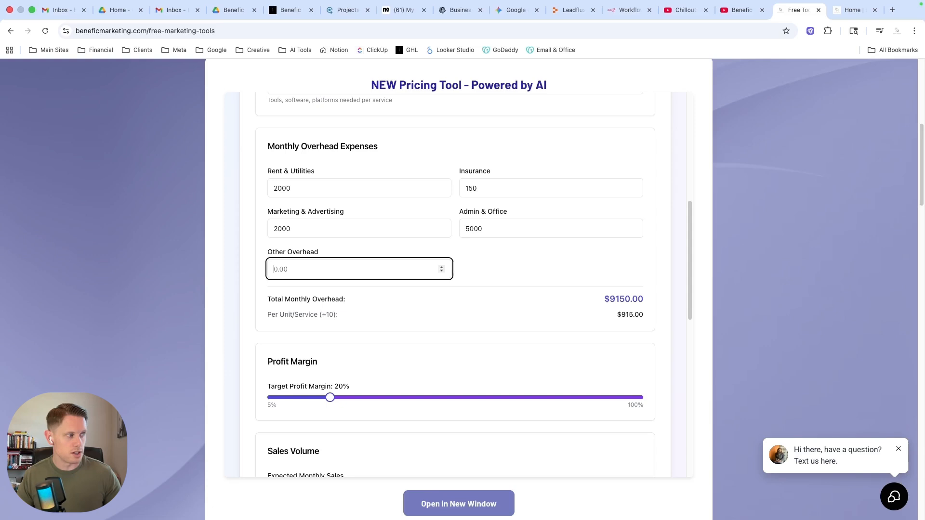
pyautogui.write('2000')
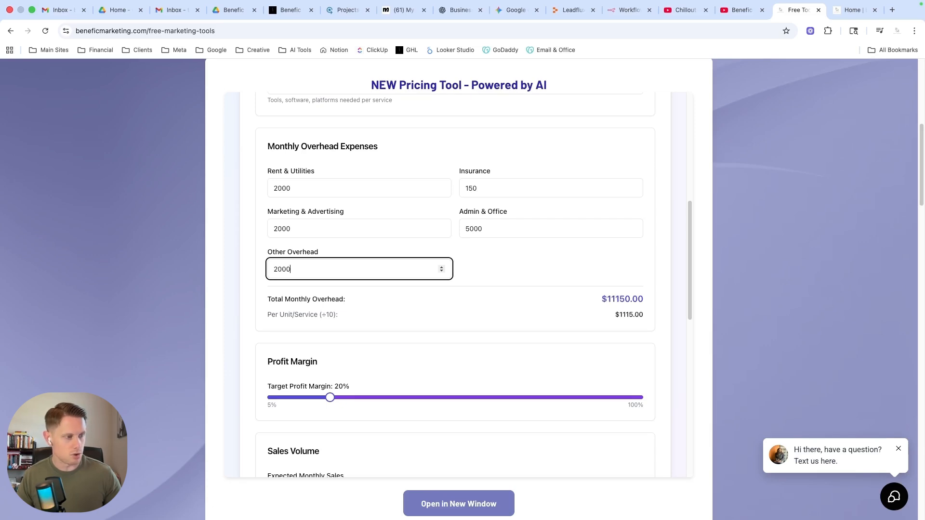
pyautogui.press('Tab')
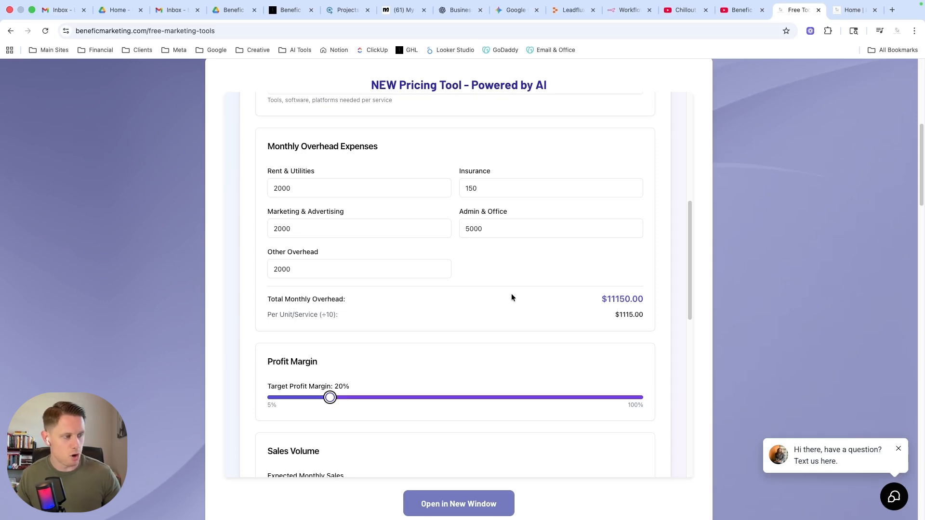
# Set the target profit margin to 30% and enter 1500 as the price currently charged.
pyautogui.scroll(-3, 511, 305)
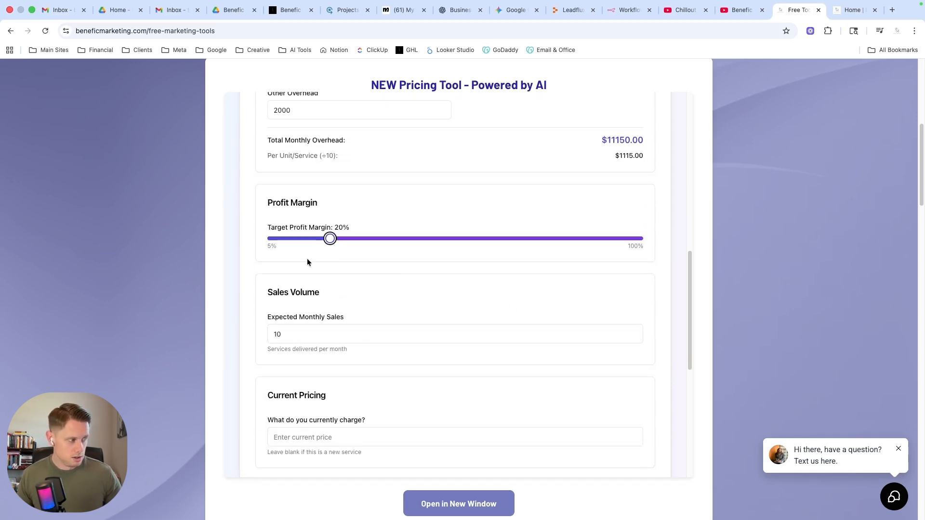
pyautogui.moveTo(336, 243); pyautogui.dragTo(369, 238)
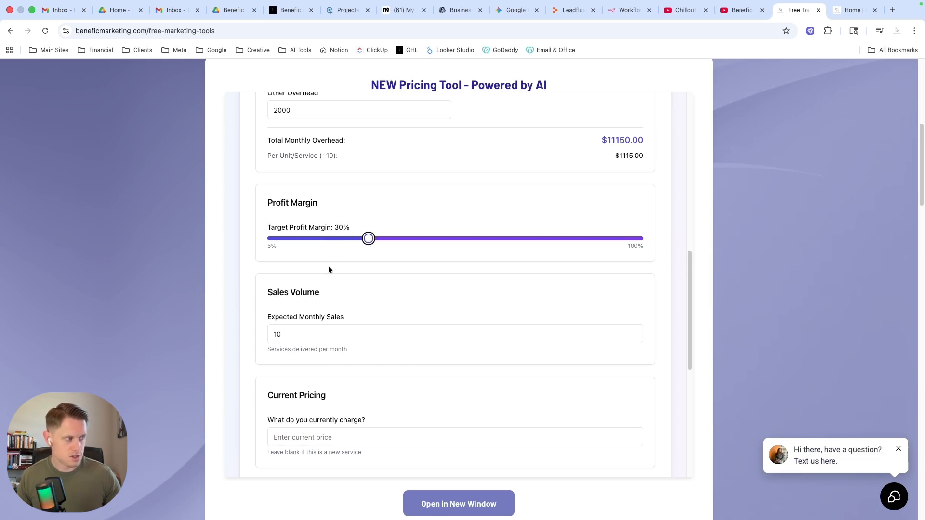
pyautogui.scroll(-2, 419, 270)
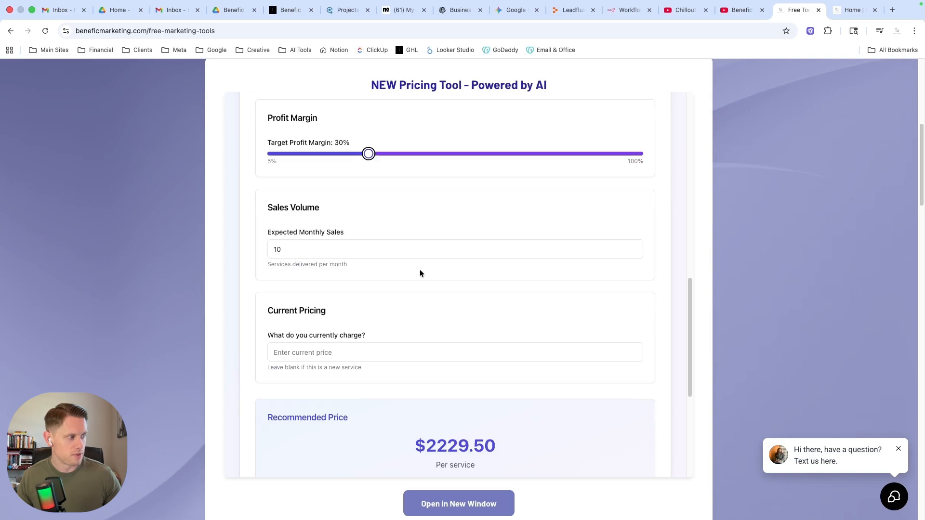
pyautogui.click(302, 251)
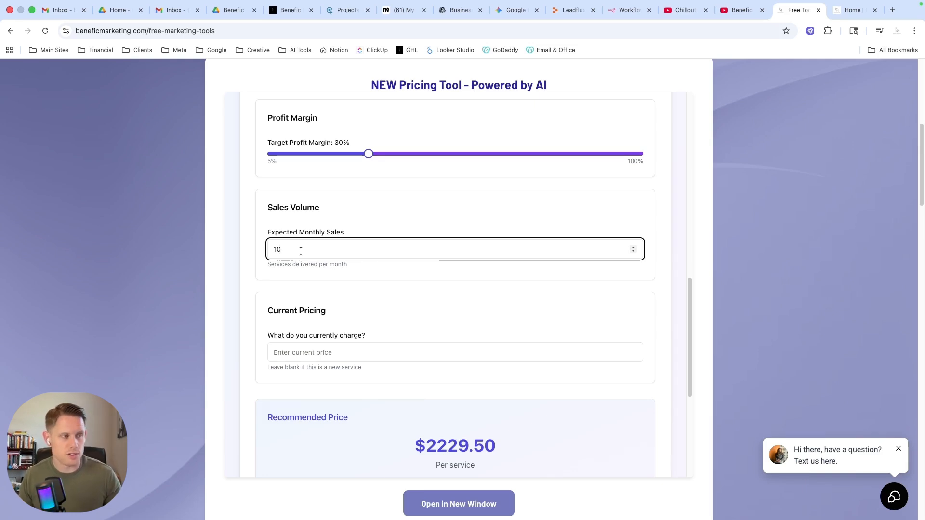
pyautogui.scroll(-3, 392, 299)
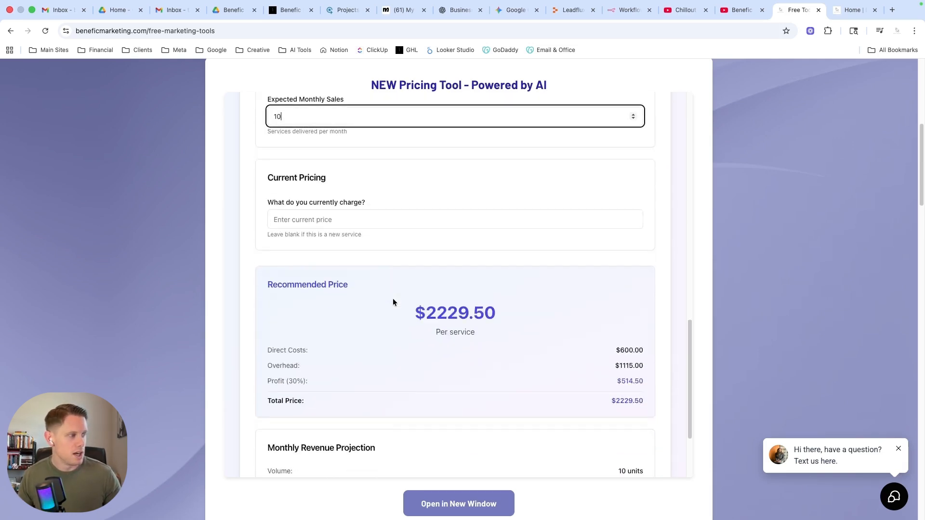
pyautogui.click(302, 219)
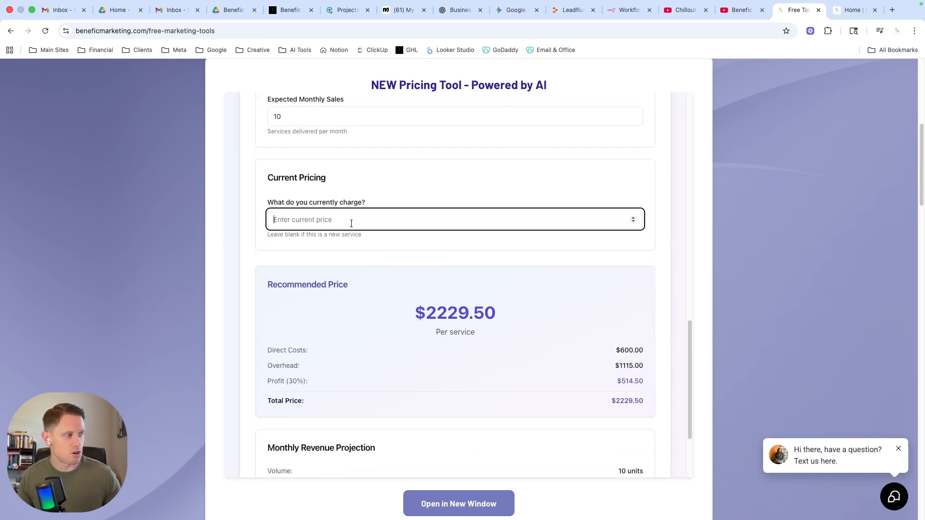
pyautogui.write('1500')
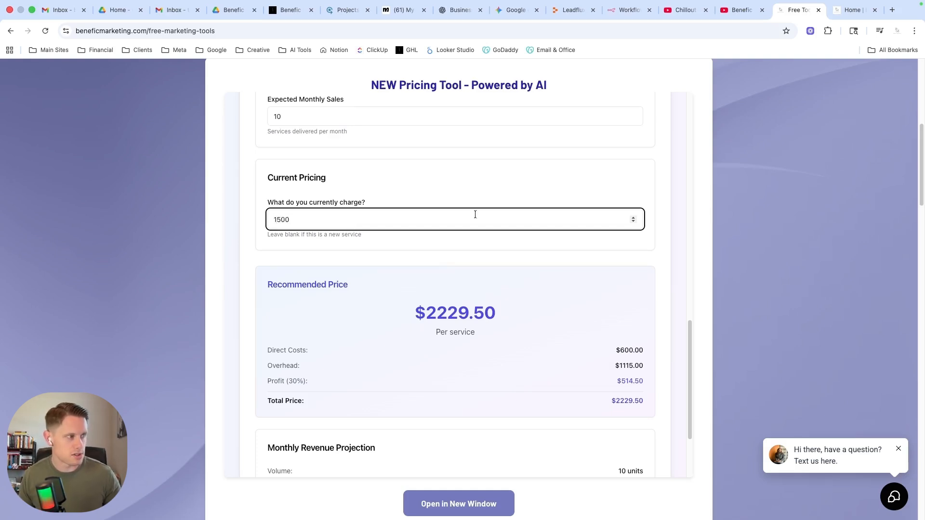
pyautogui.press('Tab')
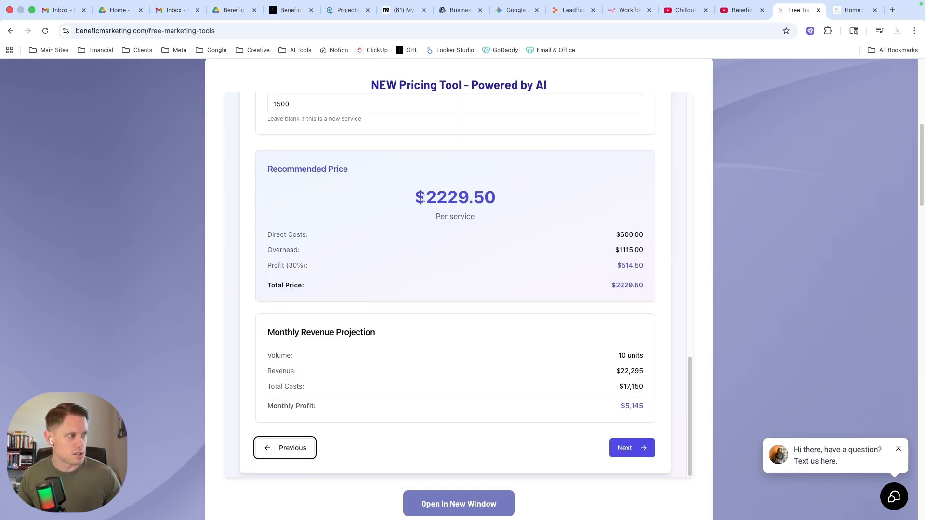
# Review the recommended price breakdown and monthly revenue projection, and advance to the Value Discovery stage.
pyautogui.moveTo(425, 201); pyautogui.dragTo(505, 206)
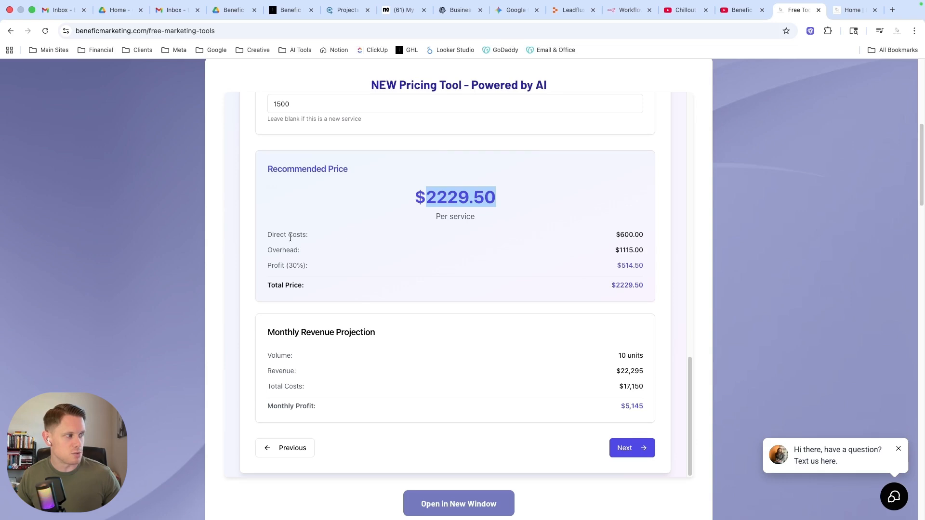
pyautogui.moveTo(614, 236); pyautogui.dragTo(640, 284)
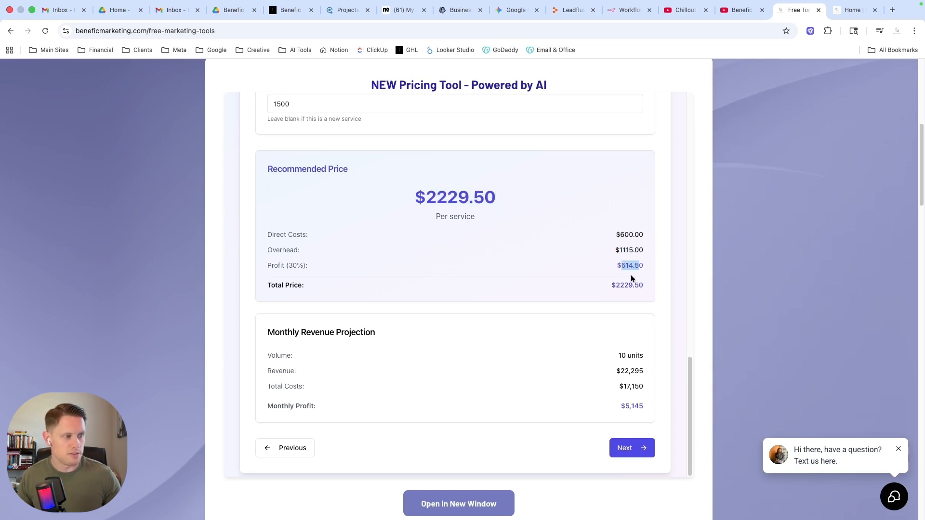
pyautogui.click(290, 266)
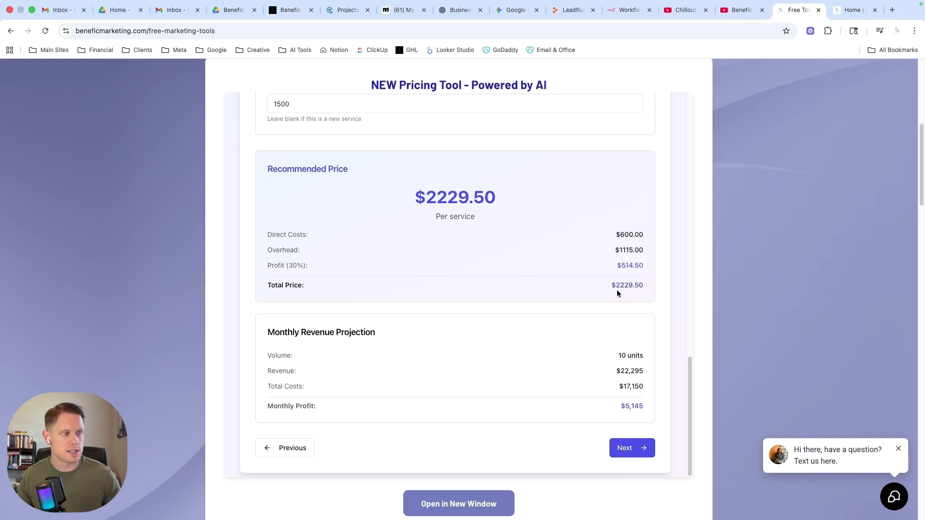
pyautogui.moveTo(618, 354); pyautogui.dragTo(616, 371)
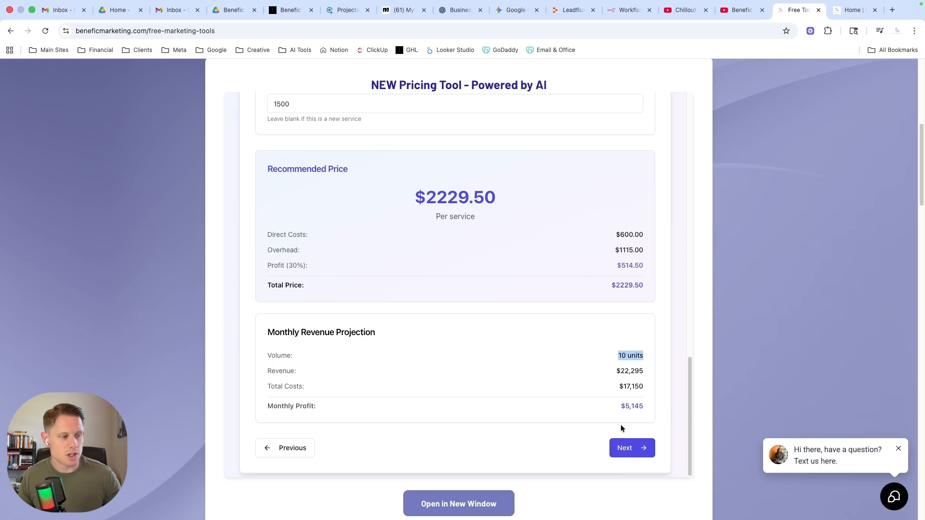
pyautogui.click(625, 449)
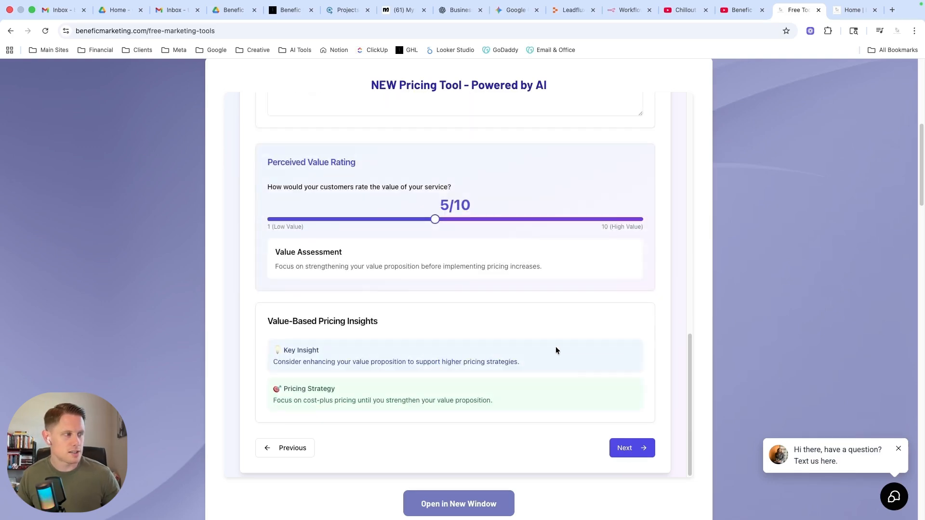
# Describe the specific problem the service solves as "Additional profit and time back for a business owner".
pyautogui.scroll(10, 525, 339)
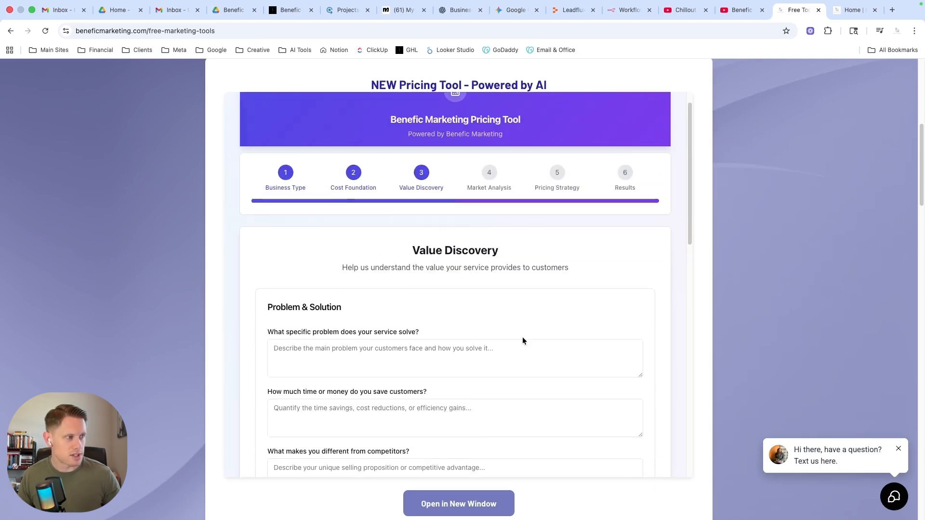
pyautogui.scroll(-5, 522, 340)
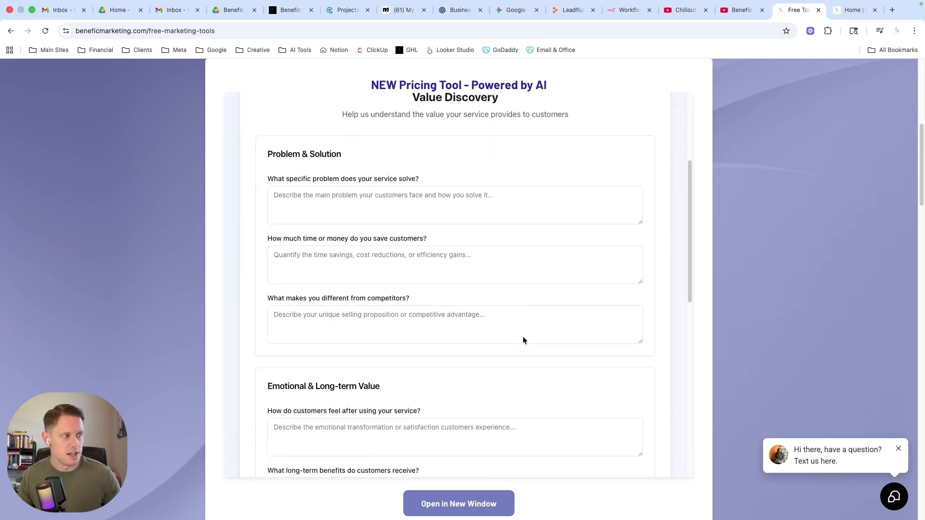
pyautogui.scroll(1, 523, 337)
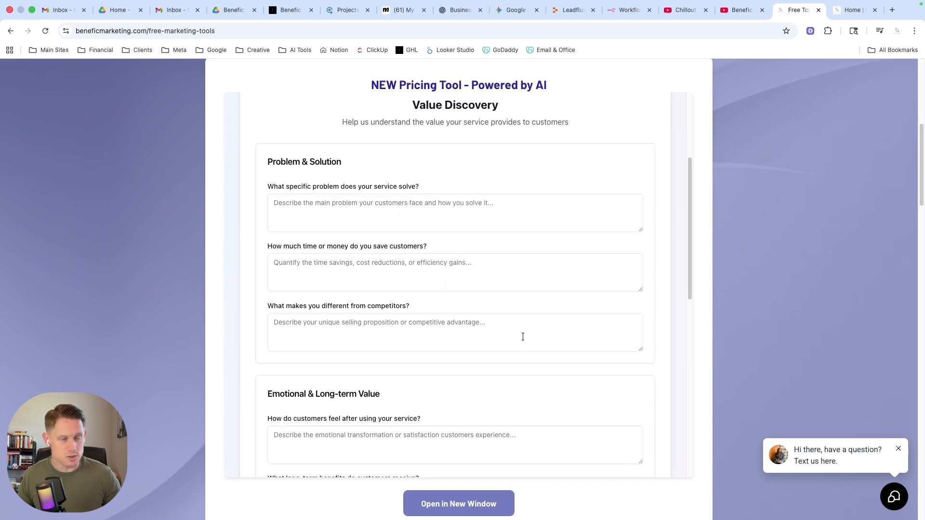
pyautogui.click(320, 208)
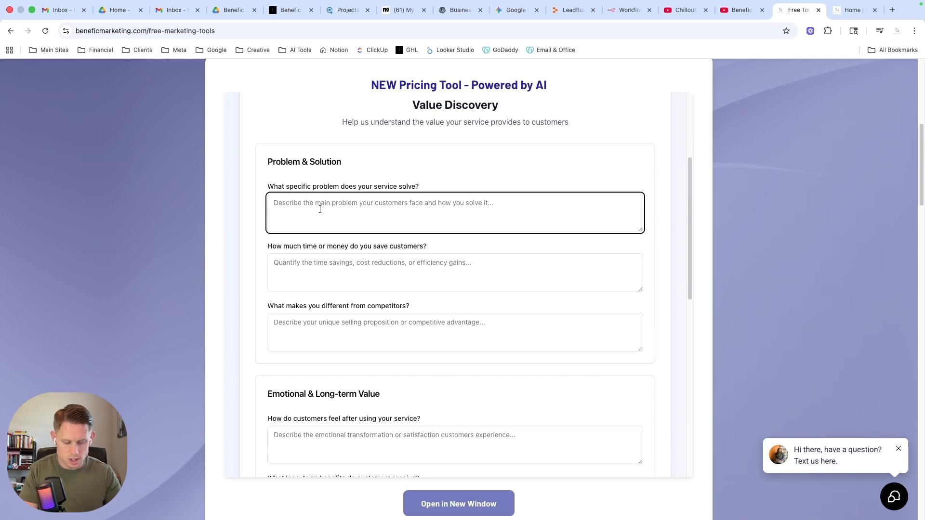
pyautogui.write('Addition')
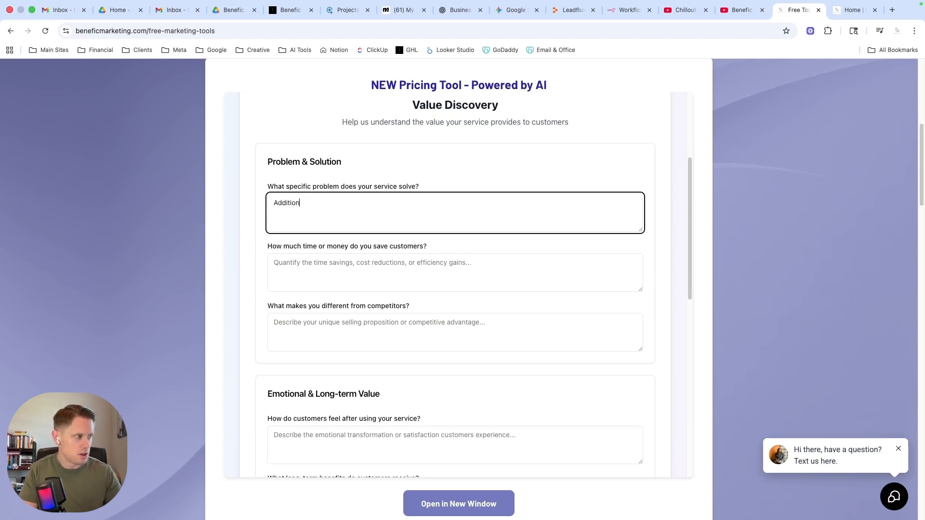
pyautogui.write('al profit')
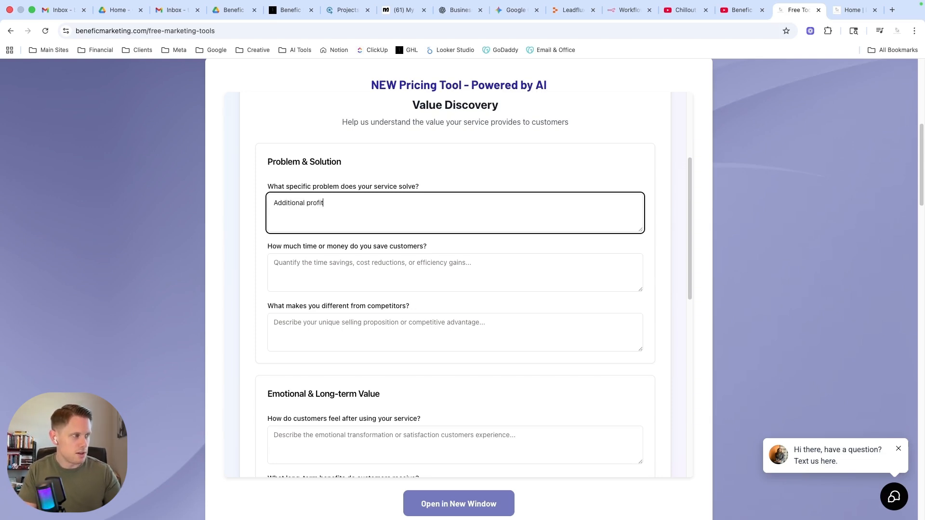
pyautogui.write(' and time back f')
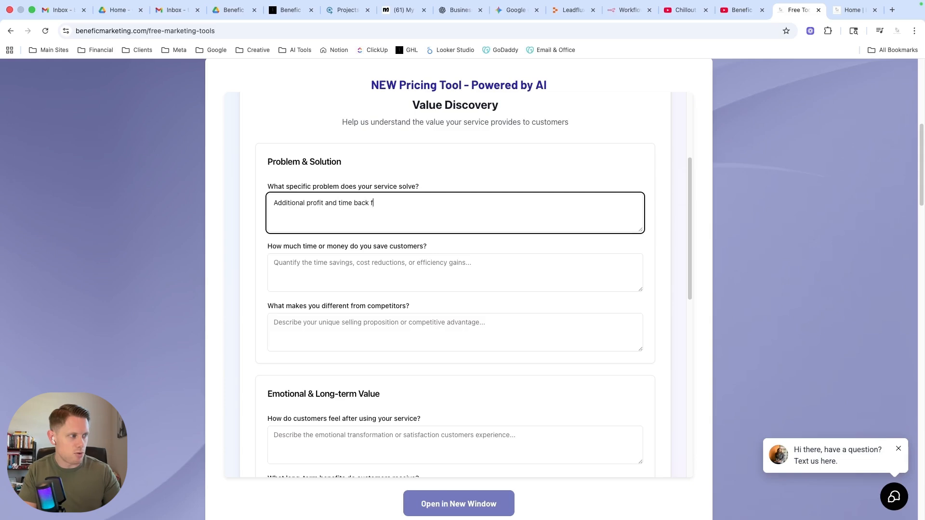
pyautogui.write('or a business owner')
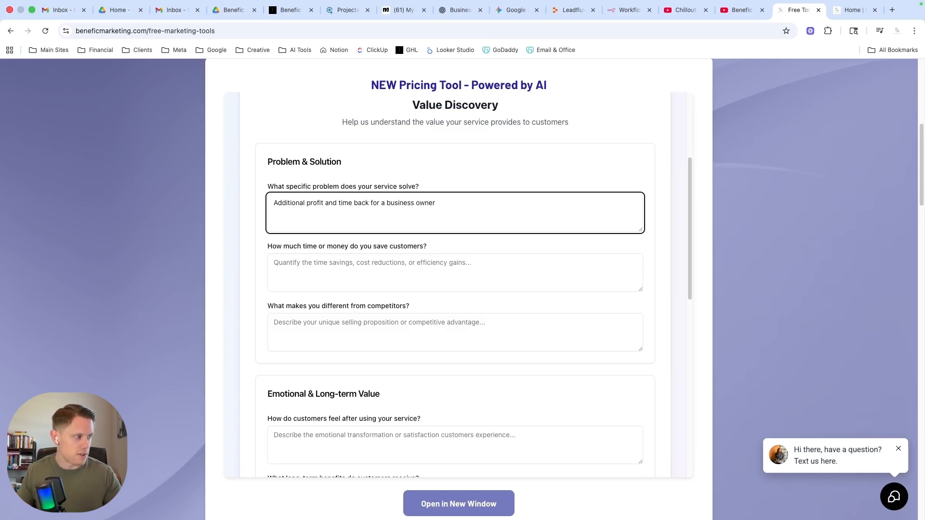
# State the customers' time or money savings as "On average 5 hours per week and thousands of dollars per month".
pyautogui.click(319, 268)
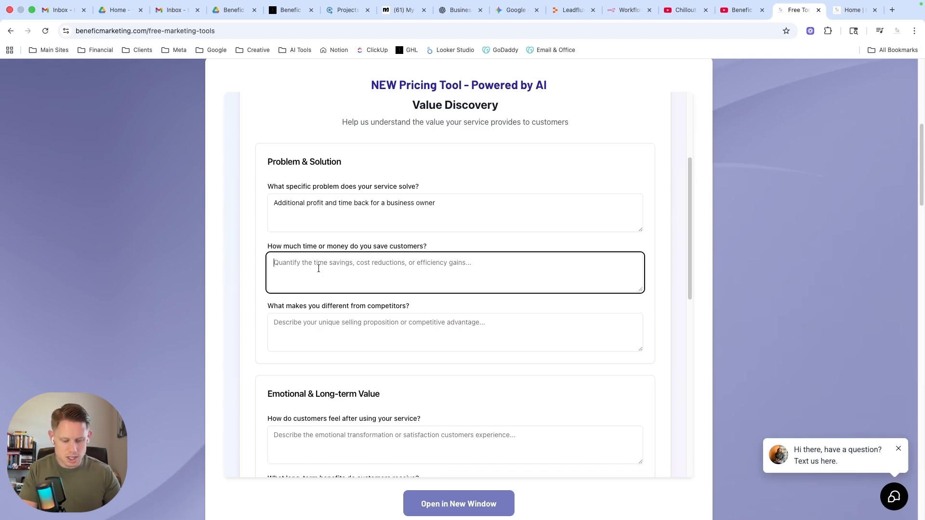
pyautogui.write('On')
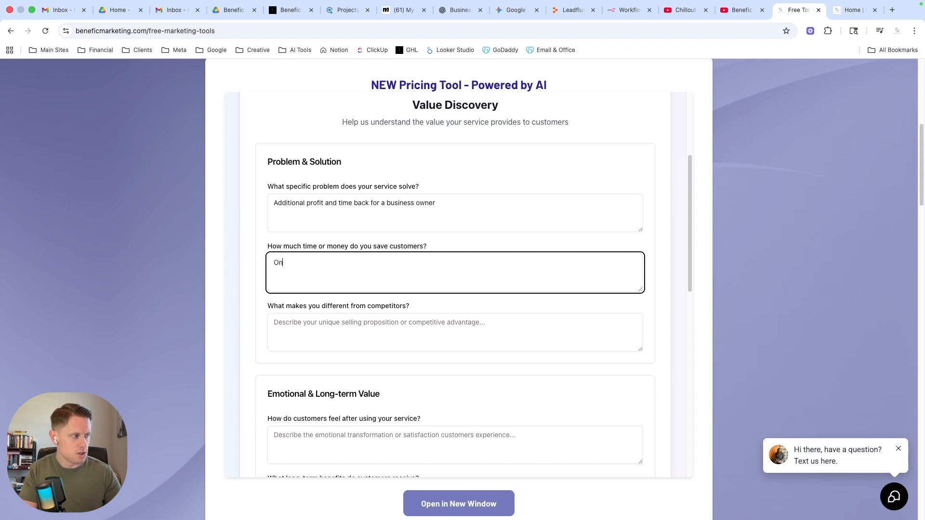
pyautogui.write(' average ')
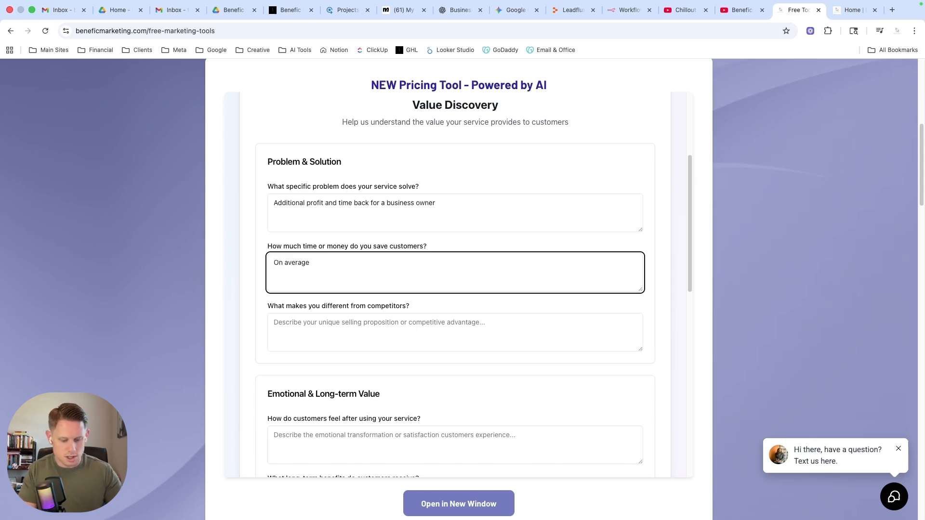
pyautogui.write('5 hr')
pyautogui.press('BackSpace')
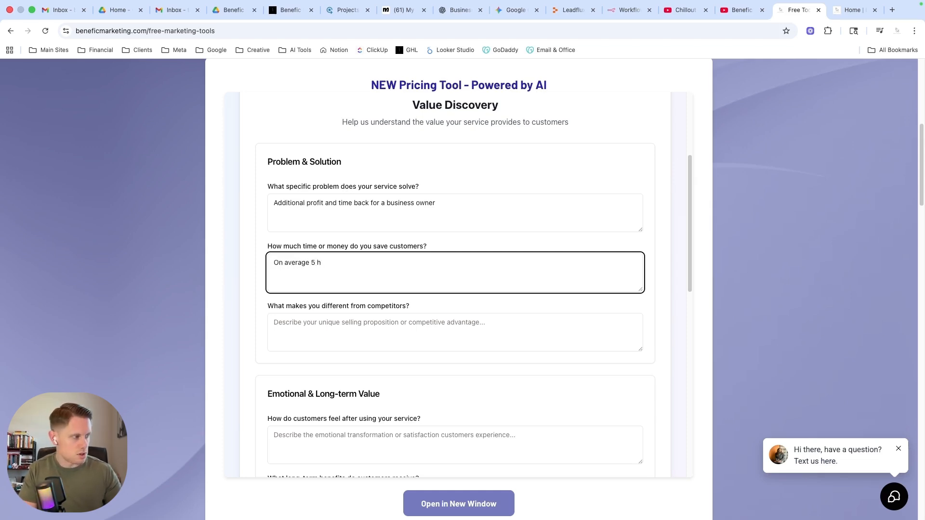
pyautogui.write('ours per ')
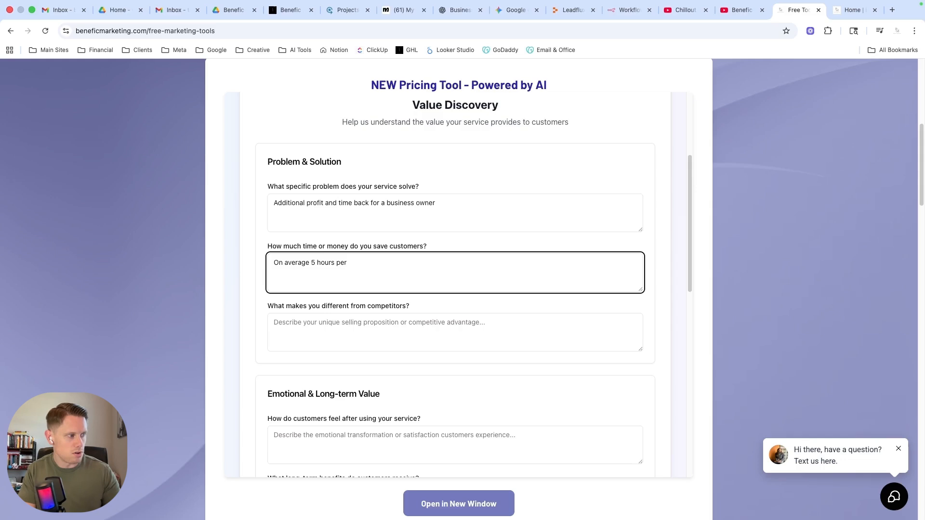
pyautogui.write('week and ')
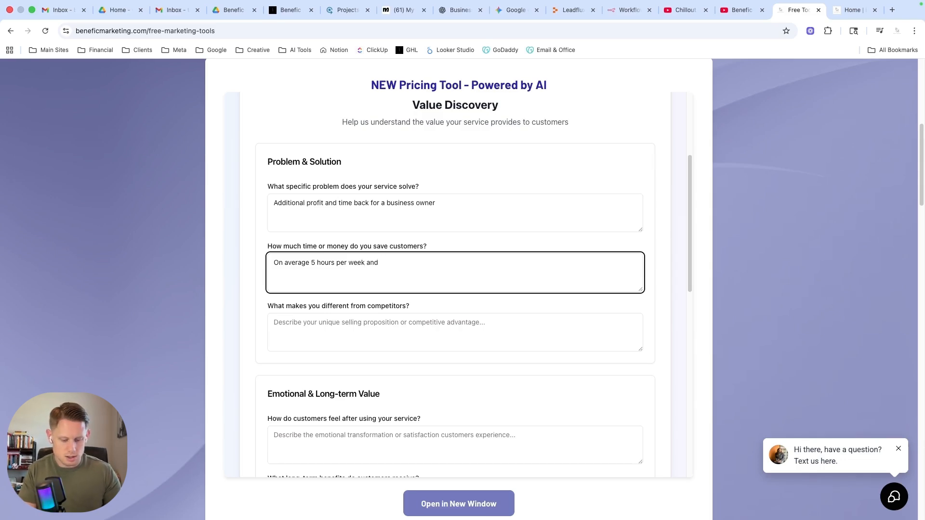
pyautogui.write('thous')
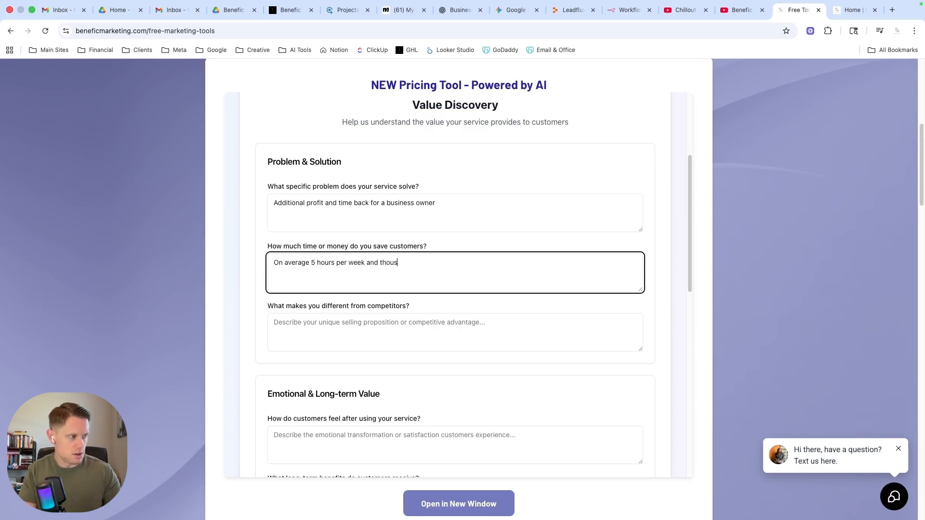
pyautogui.write('ands per month')
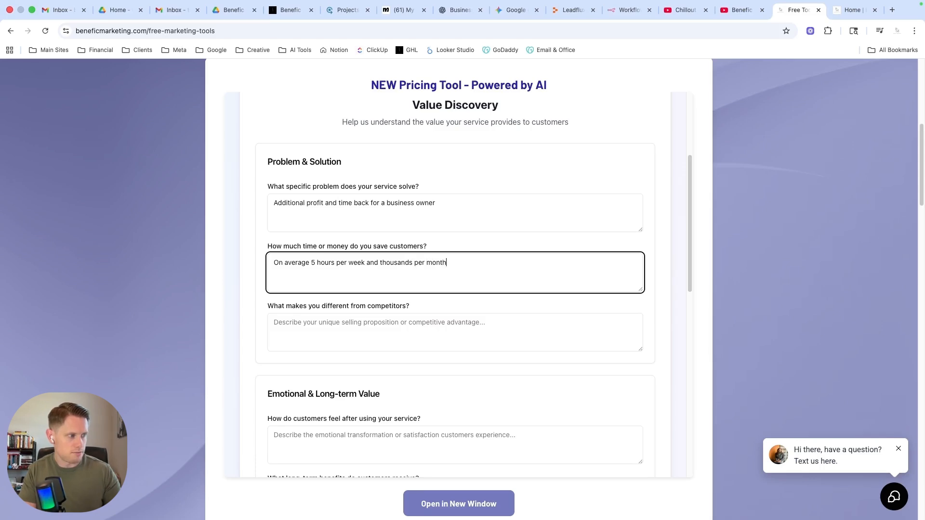
pyautogui.click(413, 262)
pyautogui.write('of dollars')
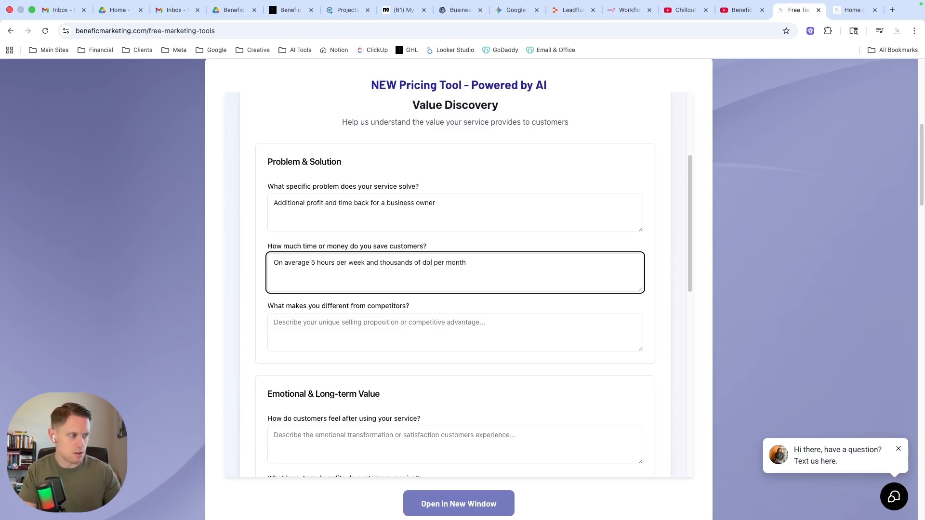
# Describe the difference from competitors as "We offer a guarantee of results that coaching becomes free or we continue for free until we achieve goal".
pyautogui.scroll(-2, 482, 304)
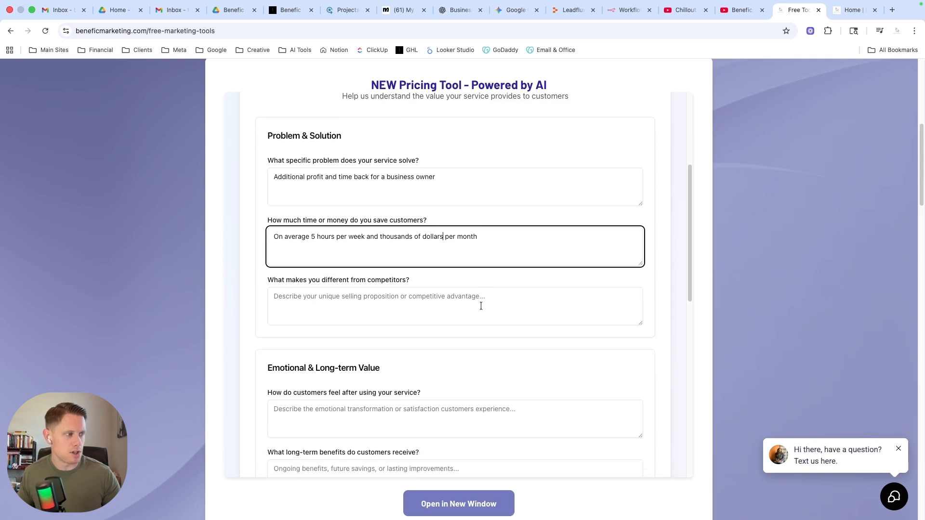
pyautogui.click(460, 306)
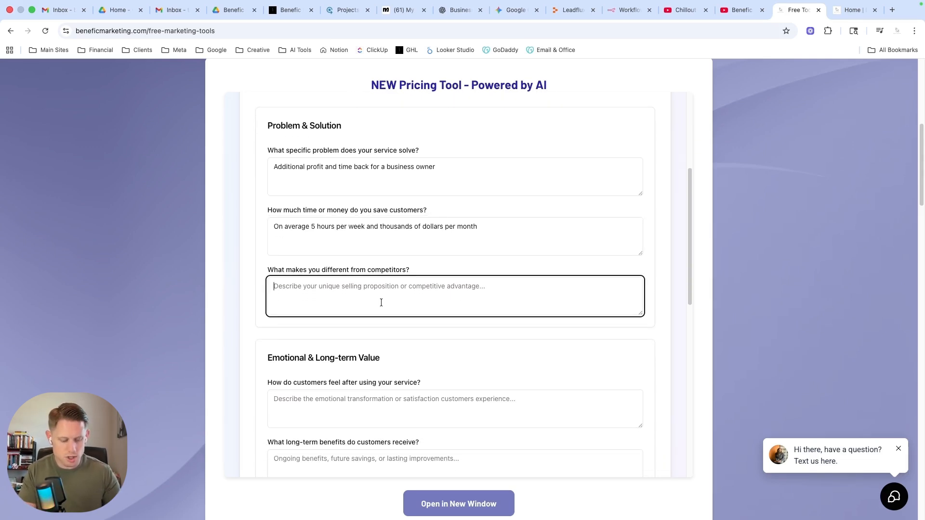
pyautogui.write('We offer a')
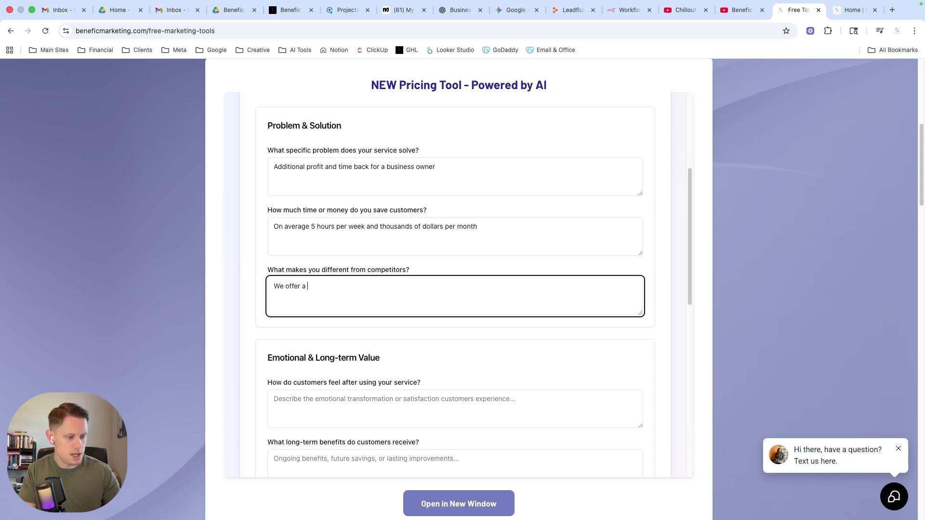
pyautogui.write(' guaran')
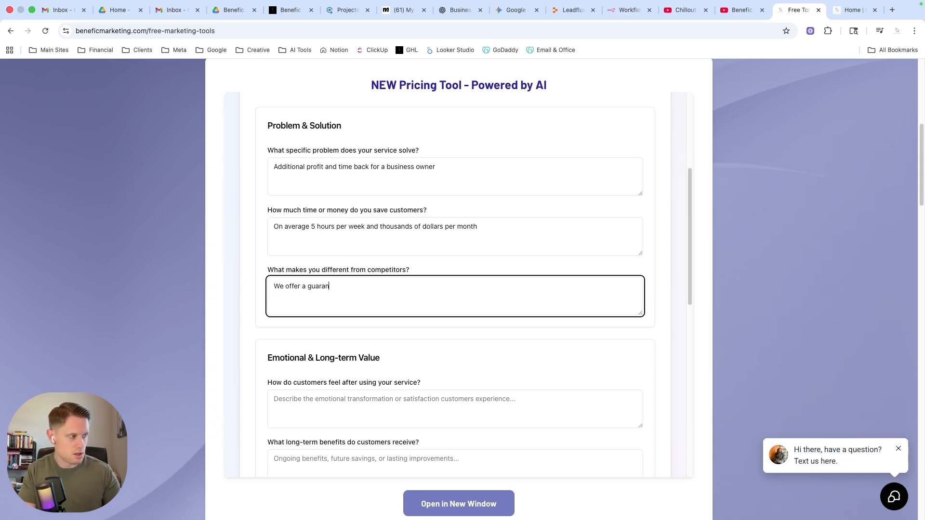
pyautogui.write('tee of r')
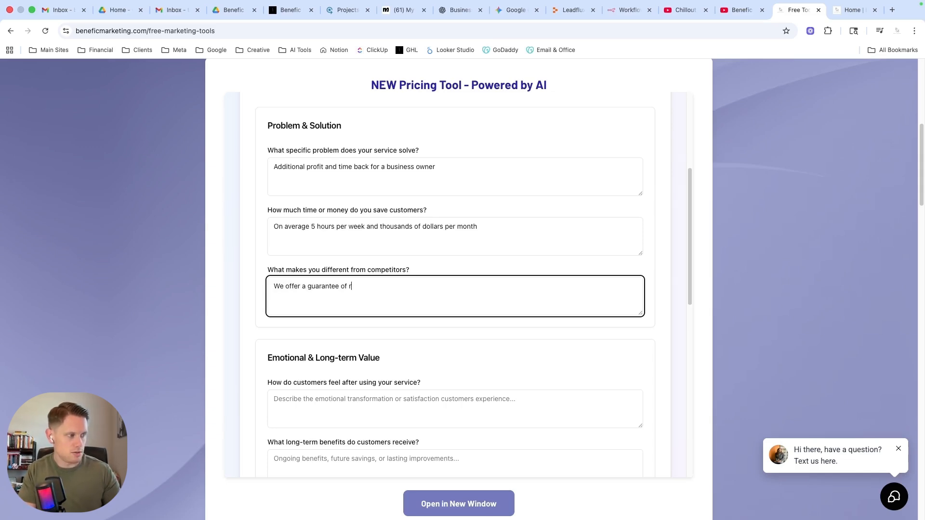
pyautogui.write('esults')
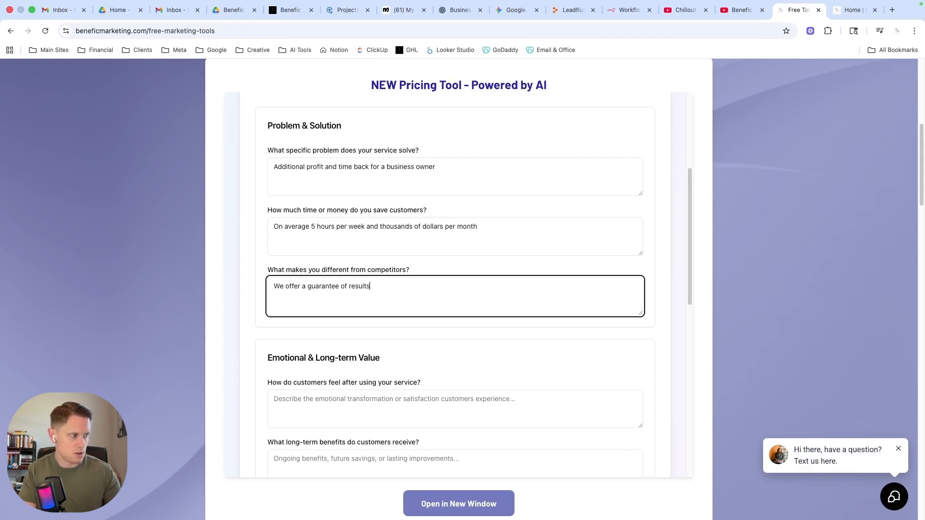
pyautogui.write(' that coach')
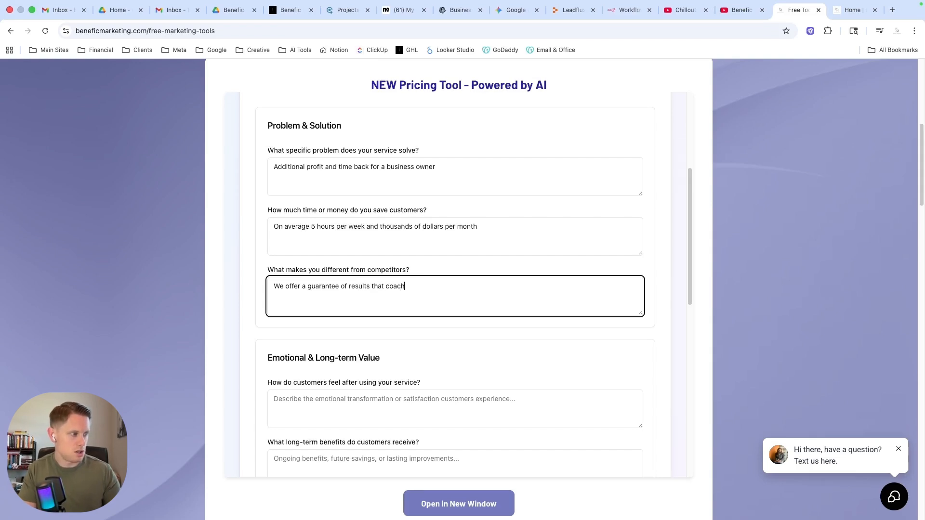
pyautogui.write('ing become')
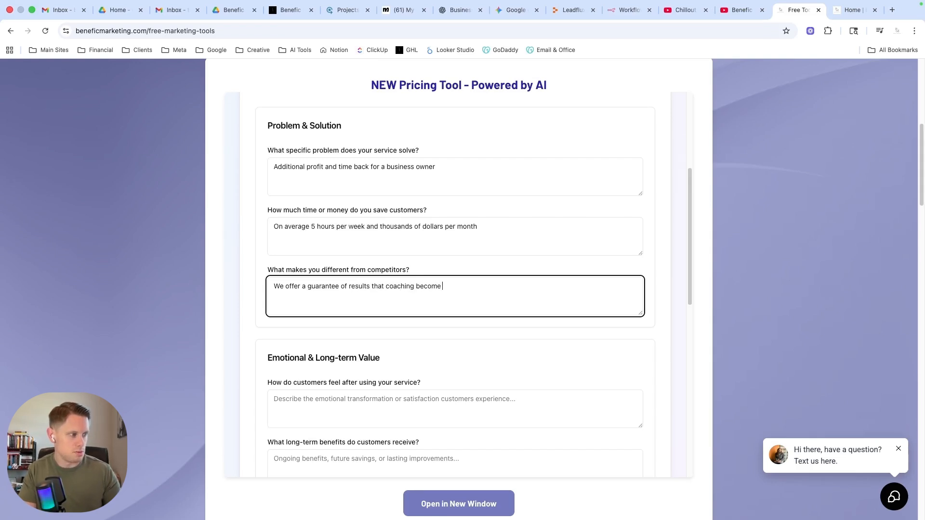
pyautogui.write('s free or')
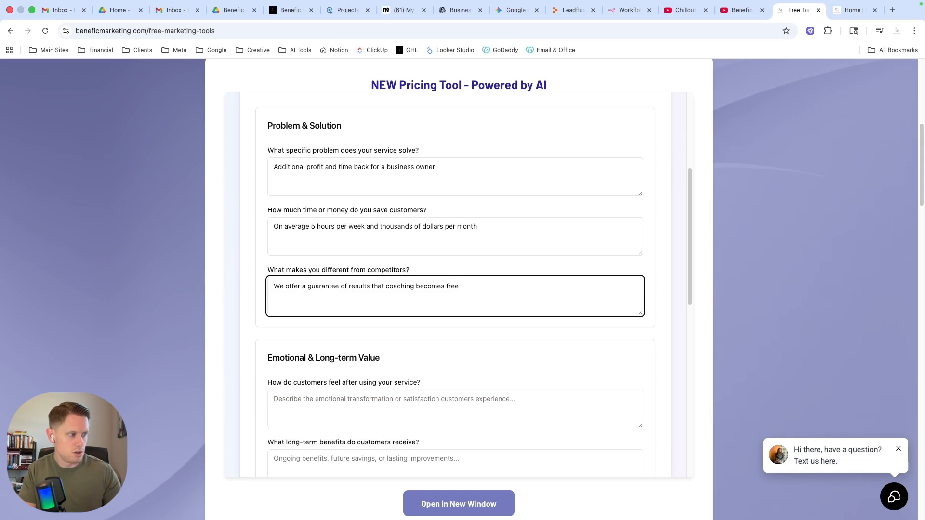
pyautogui.press('BackSpace')
pyautogui.press('BackSpace')
pyautogui.write('or we')
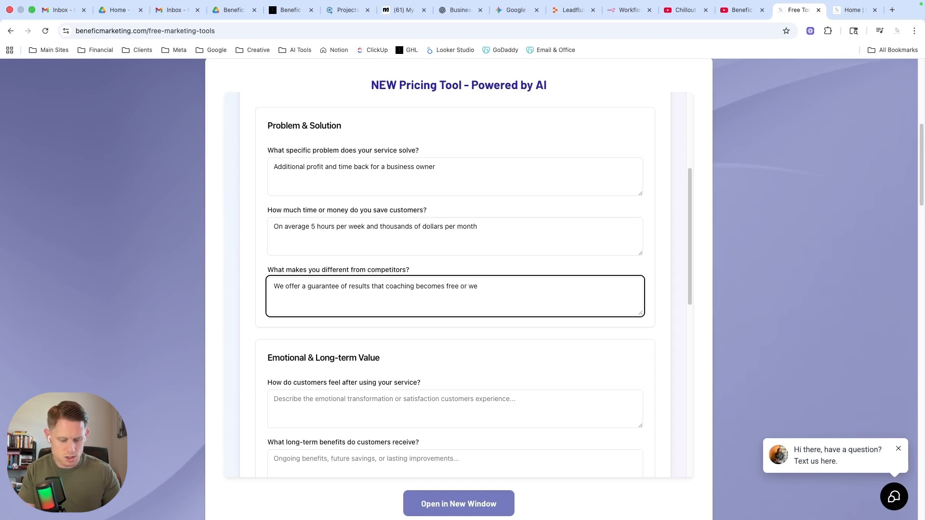
pyautogui.write('continu')
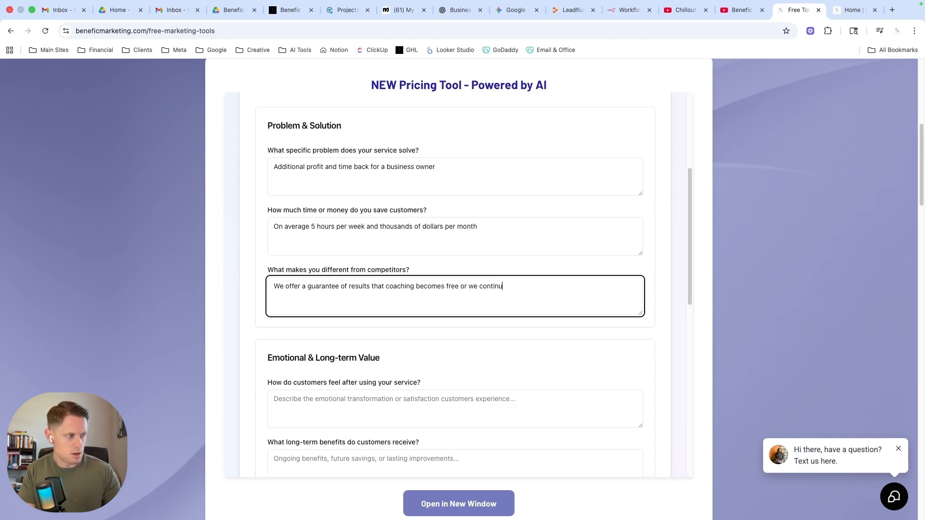
pyautogui.write('e for f')
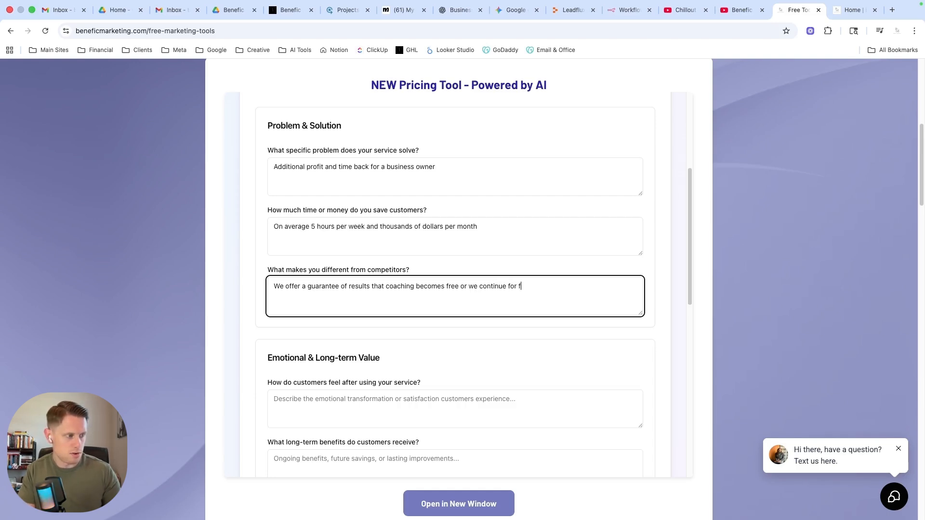
pyautogui.write('ree un')
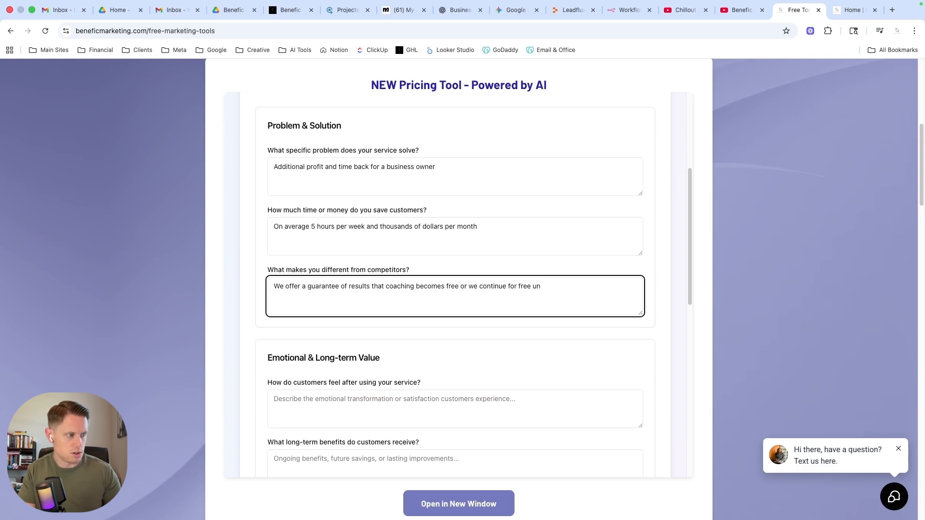
pyautogui.write('til we ac')
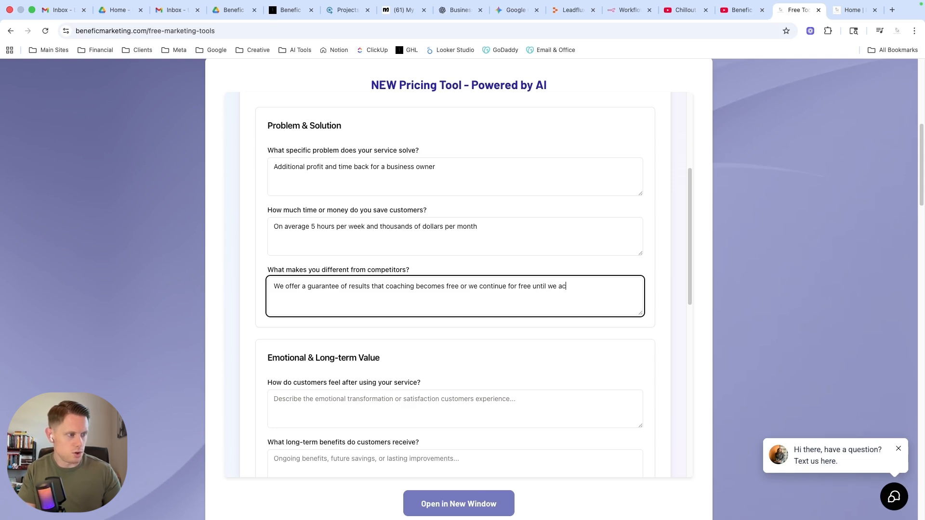
pyautogui.write('hieve goal')
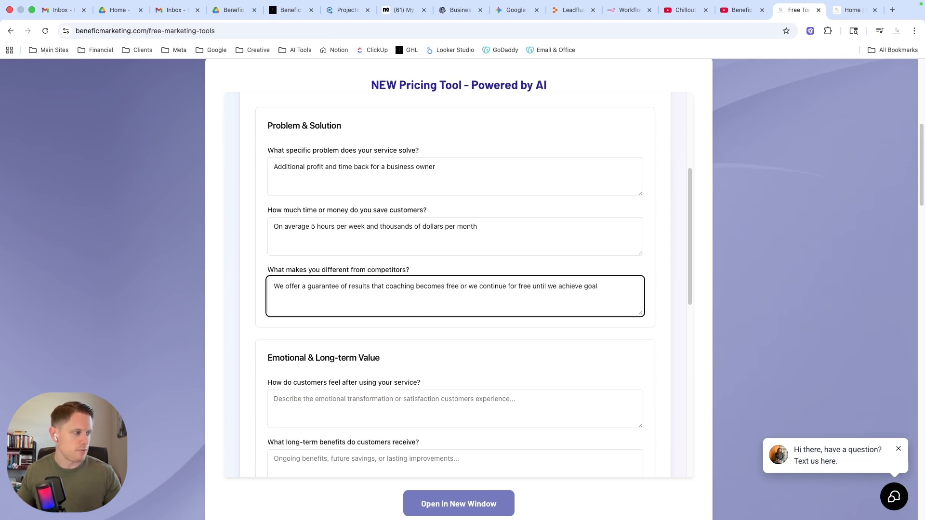
# Describe how customers feel after the service as "Overjoyed with the extra time and financial freedom they have achieved".
pyautogui.scroll(-4, 379, 320)
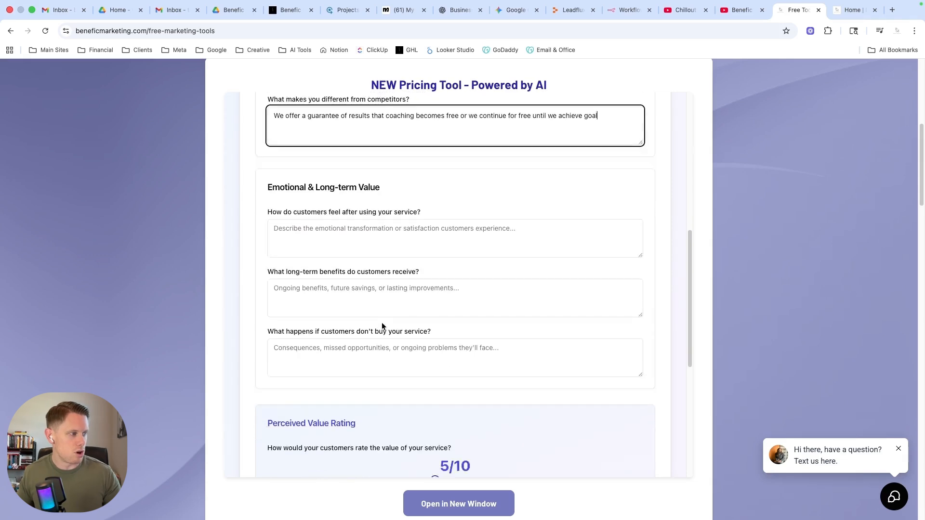
pyautogui.scroll(-1, 382, 326)
pyautogui.click(327, 191)
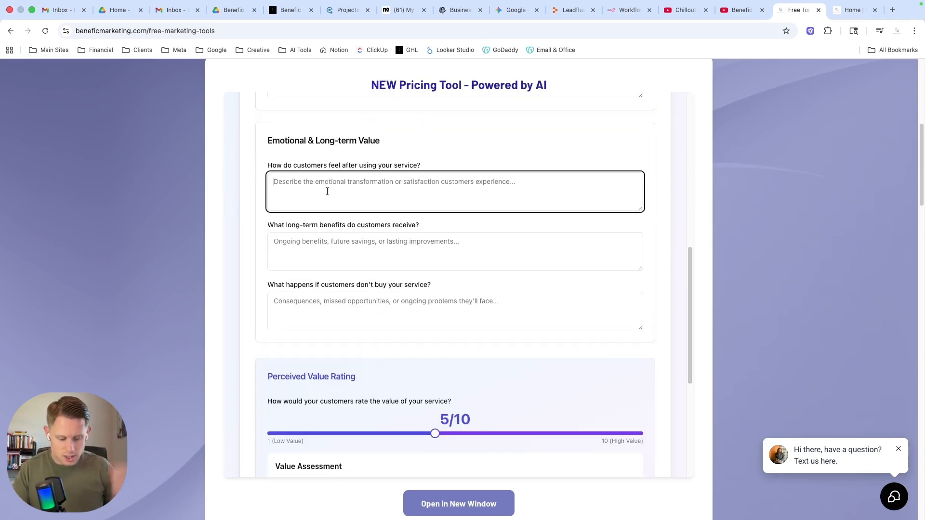
pyautogui.write('O')
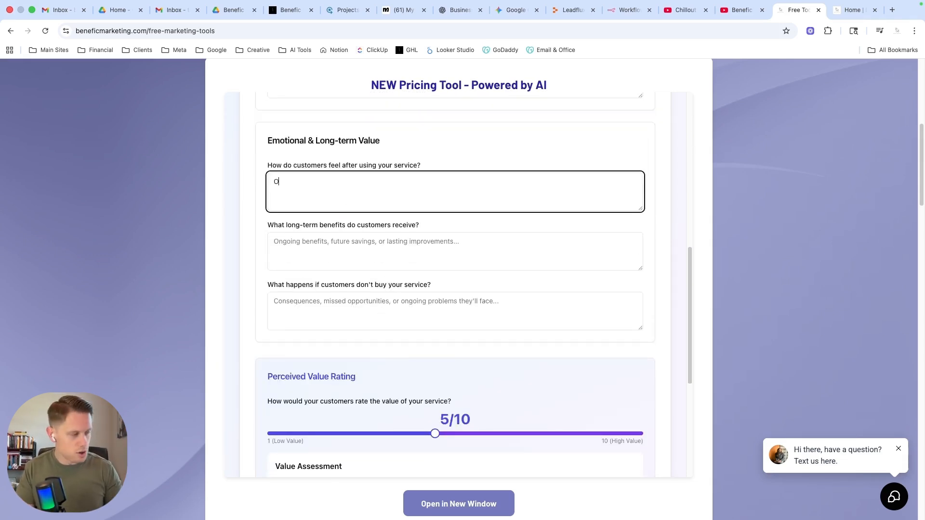
pyautogui.write('verjoyed')
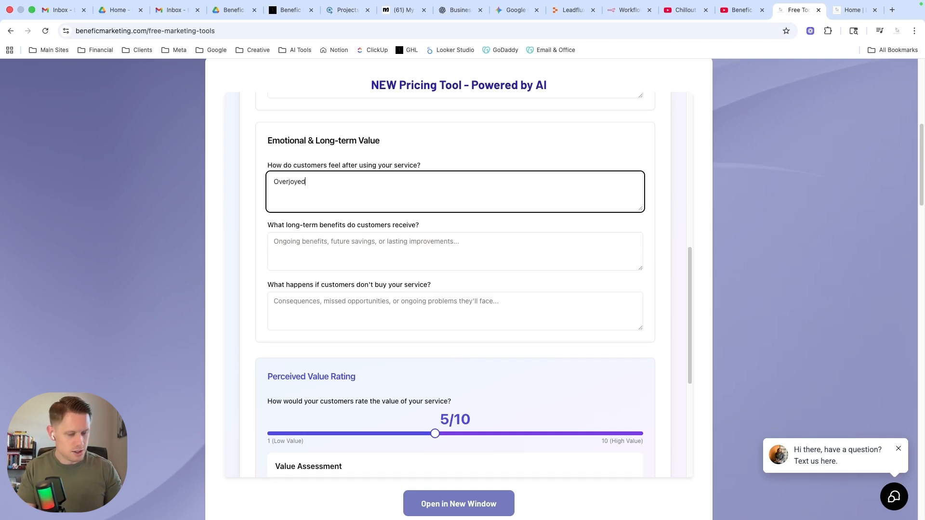
pyautogui.write(' with the ex')
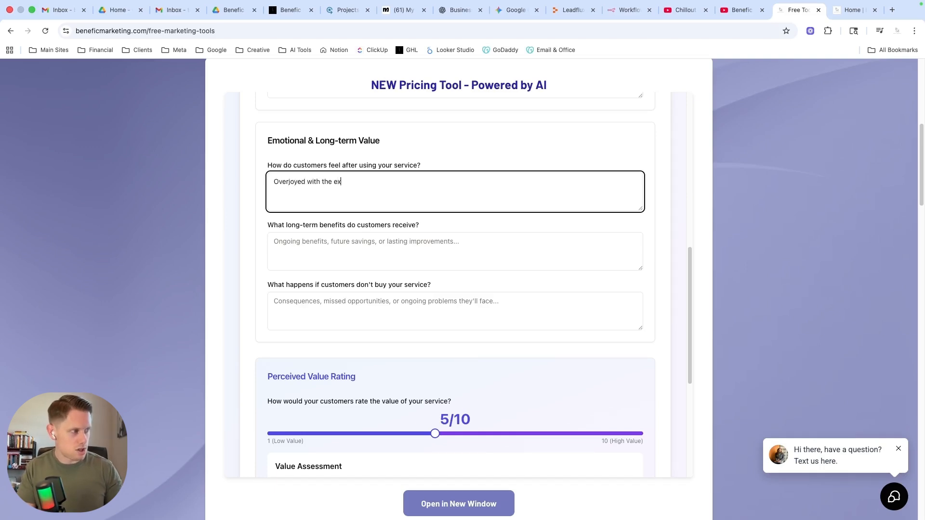
pyautogui.write('tra ti')
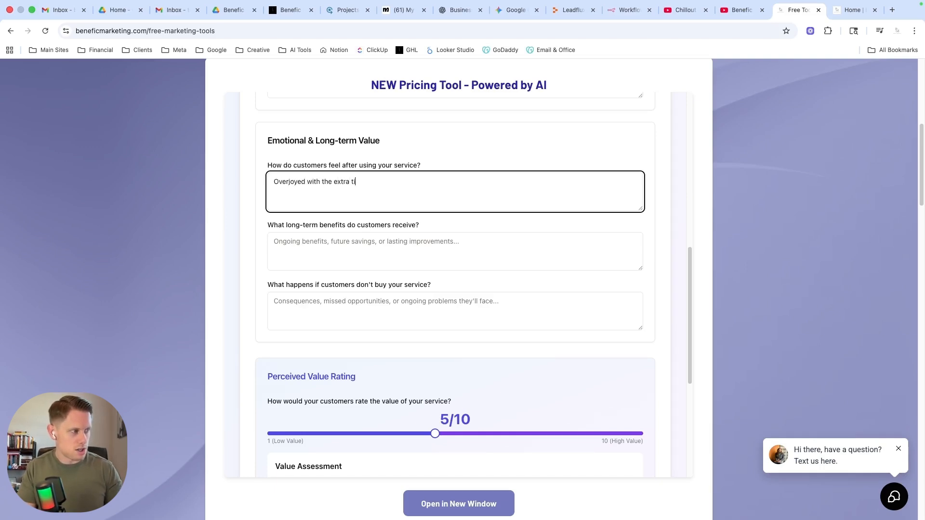
pyautogui.write('me and f')
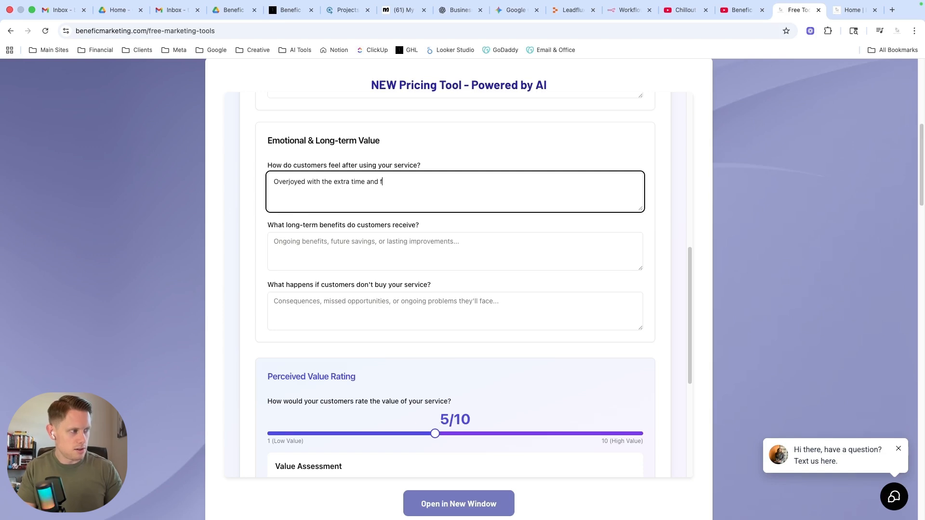
pyautogui.write('ina')
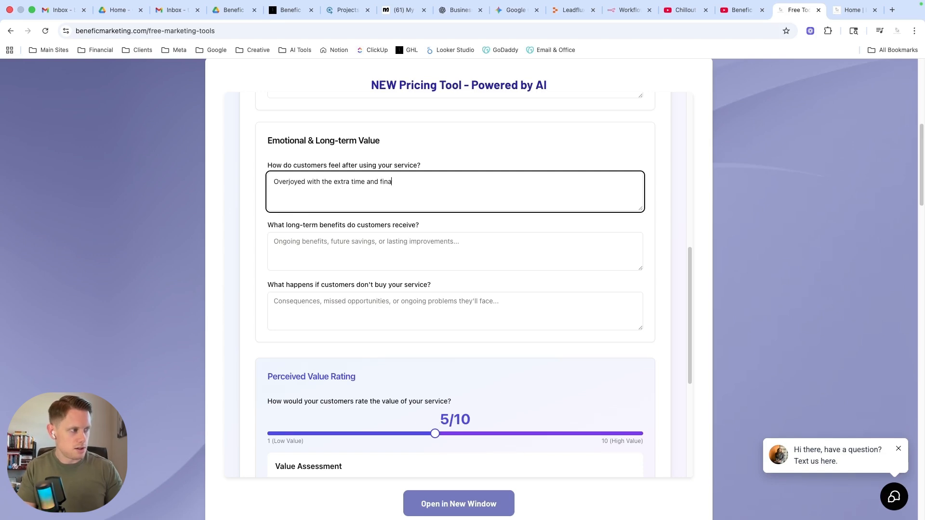
pyautogui.write('ncial f')
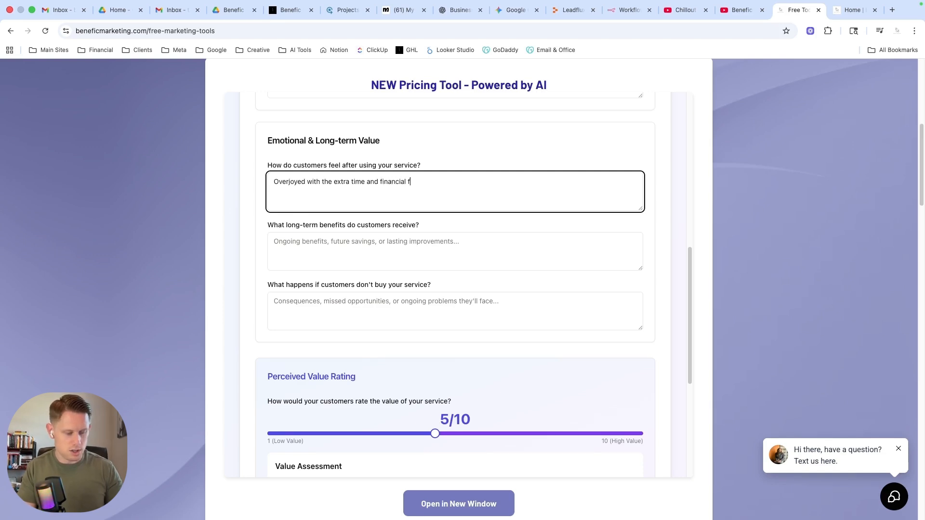
pyautogui.write('reedom they')
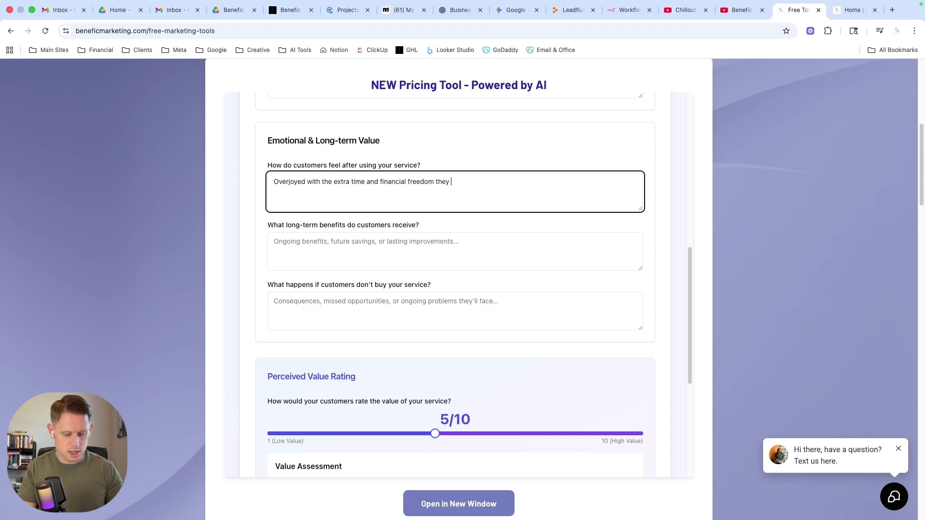
pyautogui.write(' have achieved')
pyautogui.press('Tab')
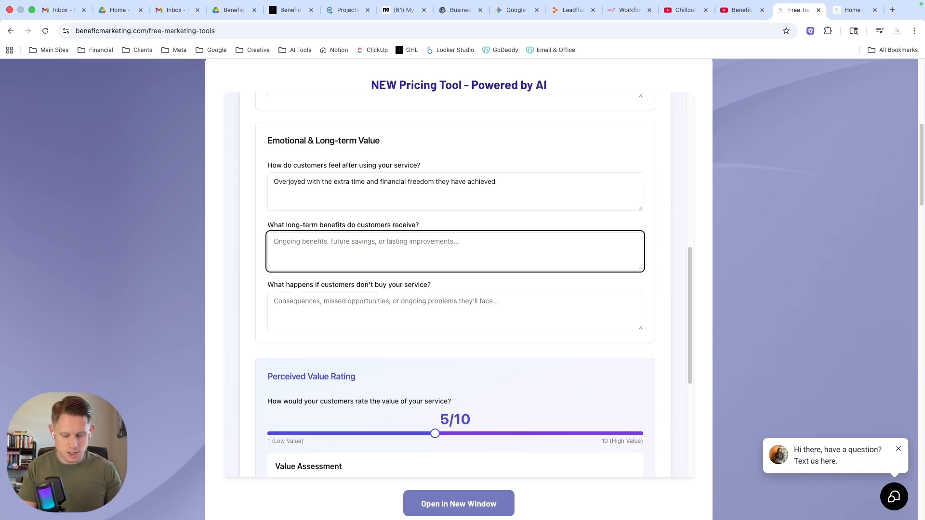
# State the long-term benefits customers receive as "More money and more time".
pyautogui.write('More ')
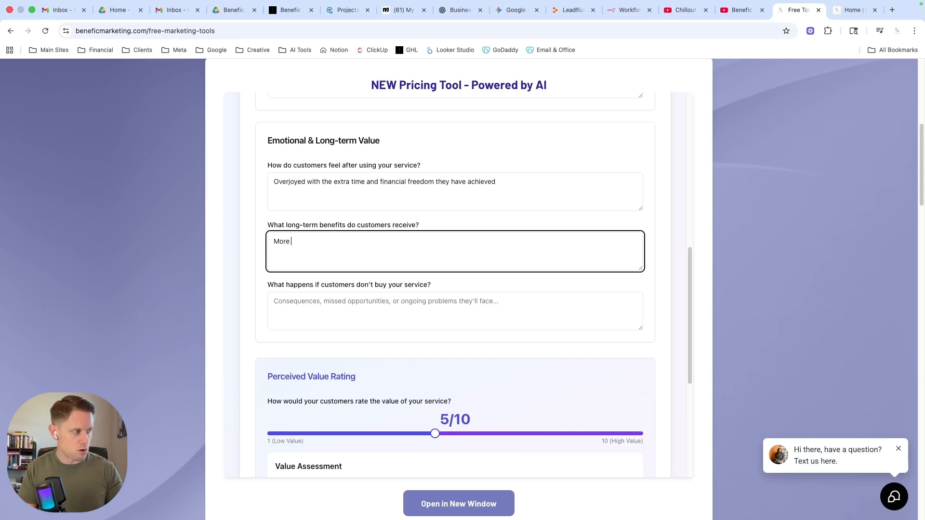
pyautogui.write('money and mo')
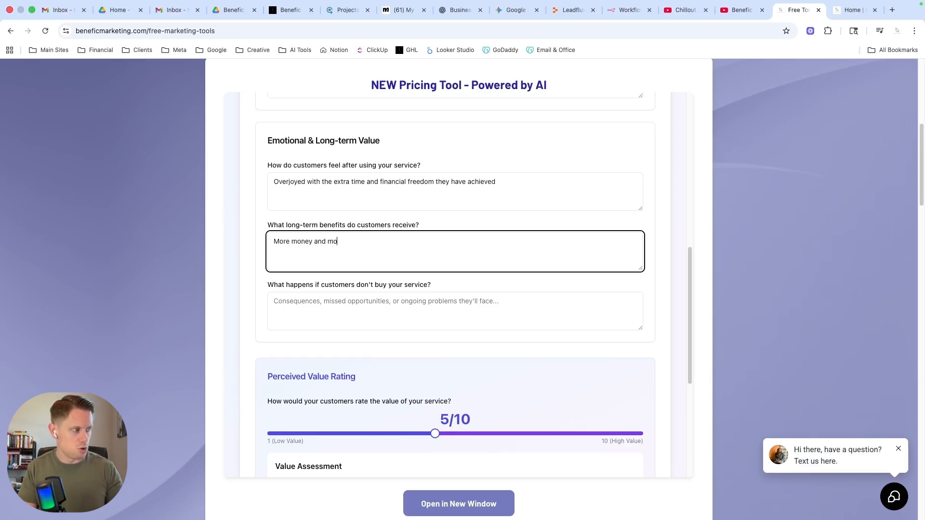
pyautogui.write('re time')
pyautogui.press('Tab')
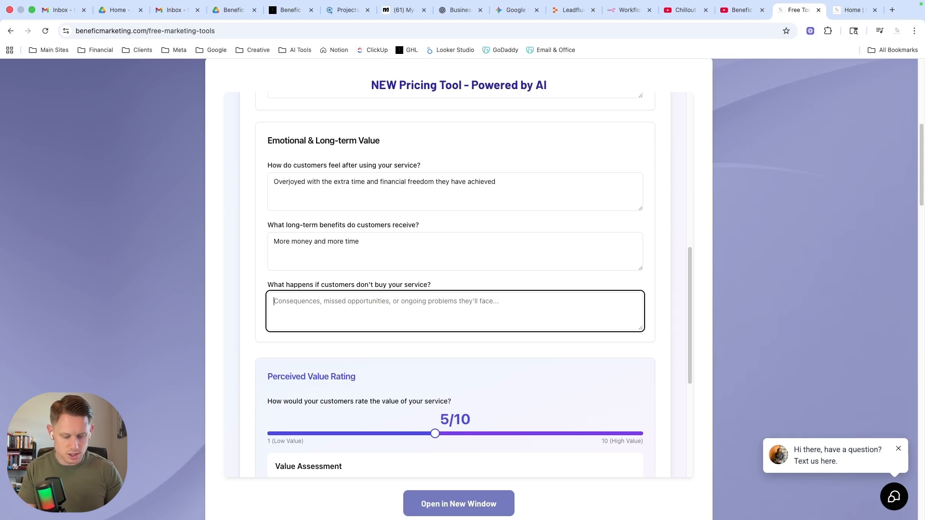
# Describe what happens if customers don't buy the service as "Traditionally they will remain stuck at their current level".
pyautogui.write('Tradition')
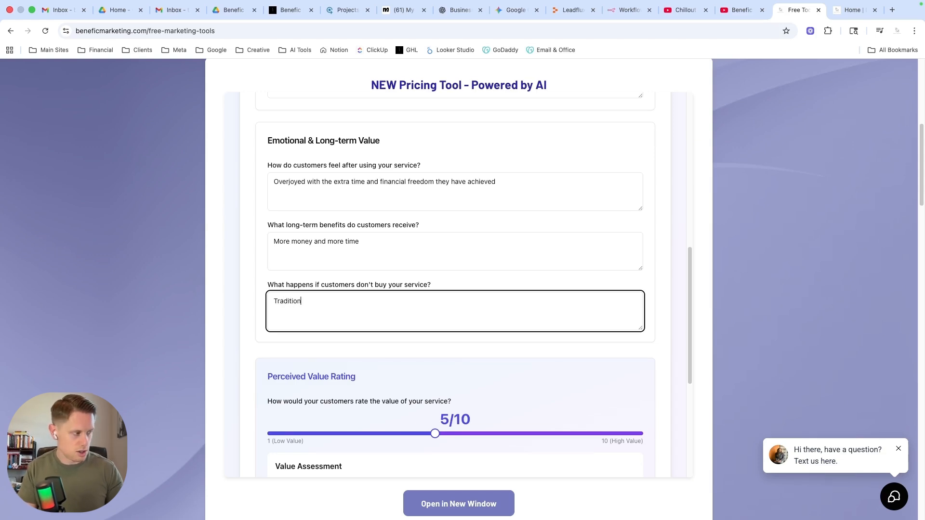
pyautogui.write('ally they will ')
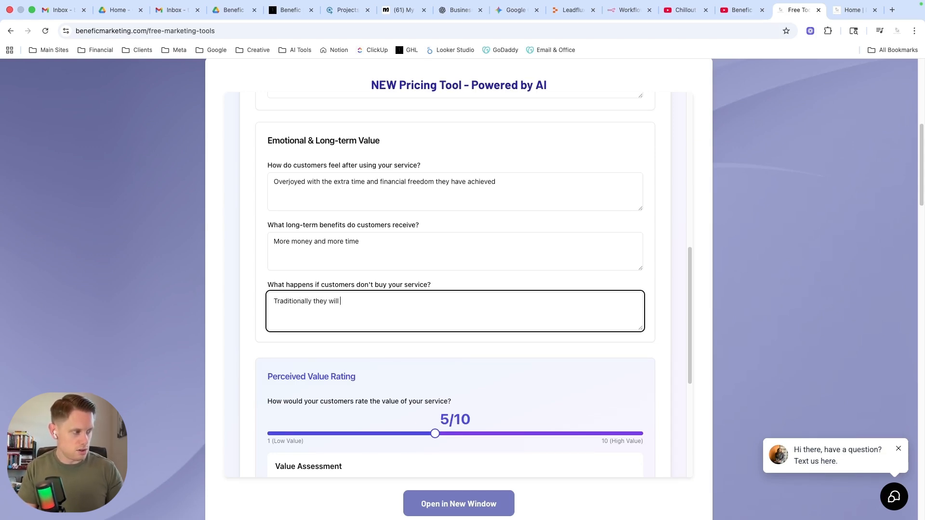
pyautogui.write('remain s')
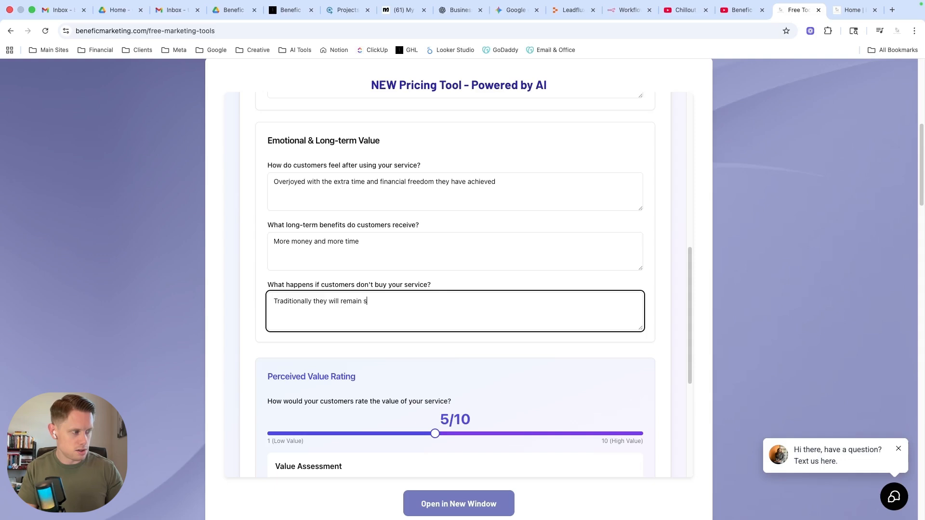
pyautogui.write('t')
pyautogui.write('uck a')
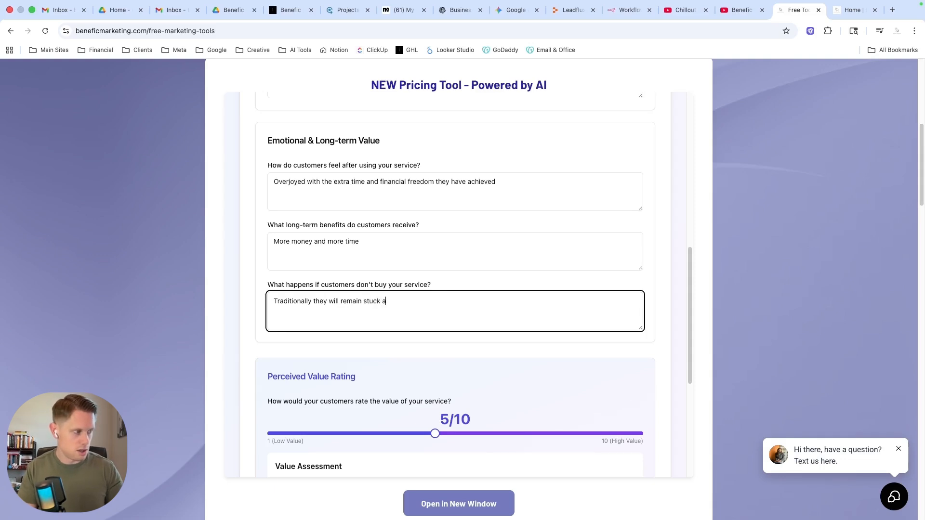
pyautogui.write('t their ')
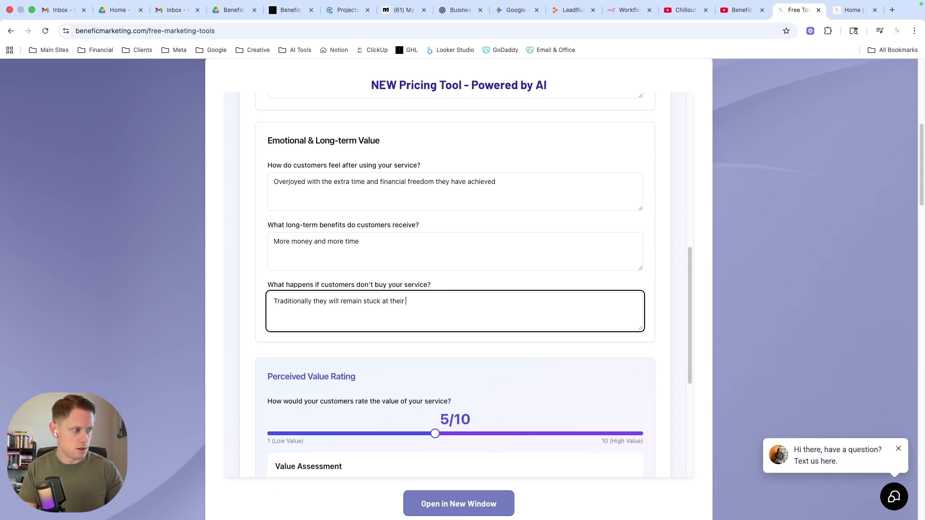
pyautogui.write('current level')
# Set the customers' perceived value rating of the service to 8/10.
pyautogui.scroll(-2, 420, 268)
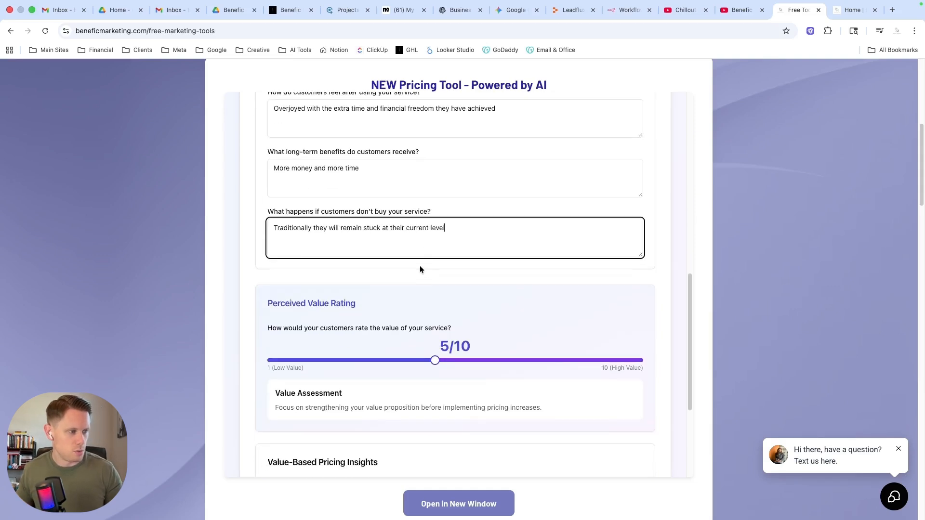
pyautogui.scroll(-3, 509, 284)
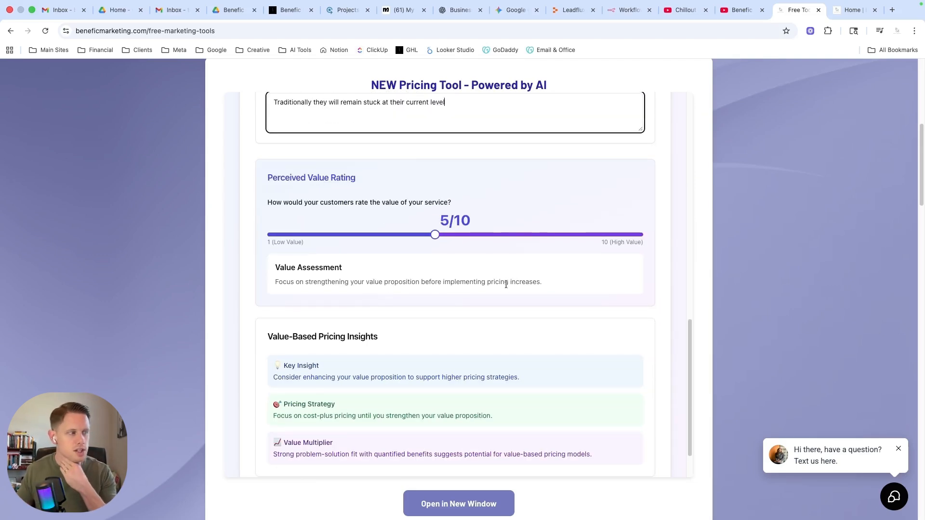
pyautogui.moveTo(280, 177); pyautogui.dragTo(331, 177)
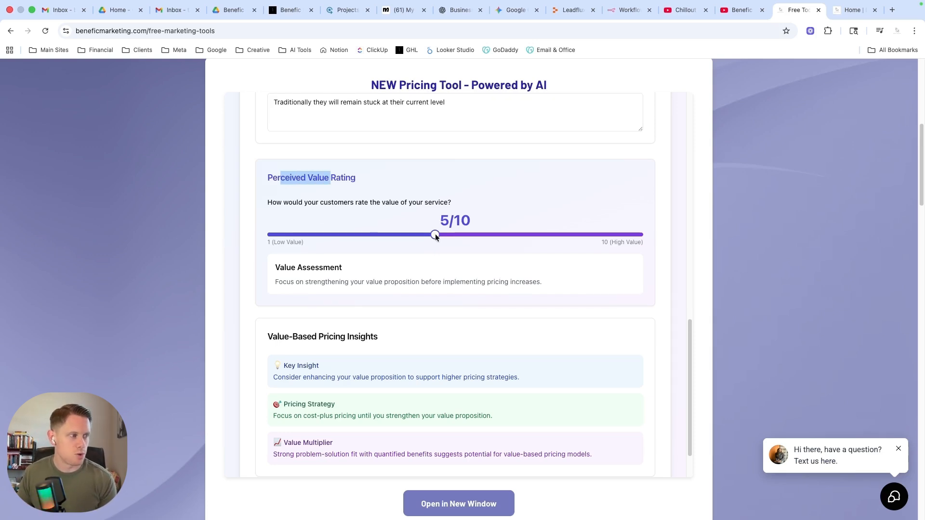
pyautogui.moveTo(434, 234); pyautogui.dragTo(542, 234)
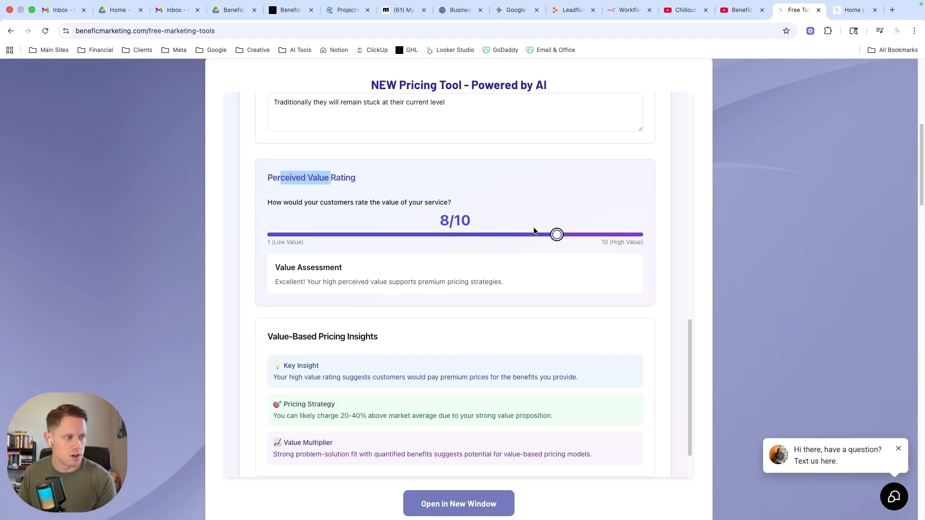
# Review the value assessment and value-based pricing insights, and advance to the competitor and market position stage.
pyautogui.scroll(-2, 520, 322)
pyautogui.scroll(-1, 518, 324)
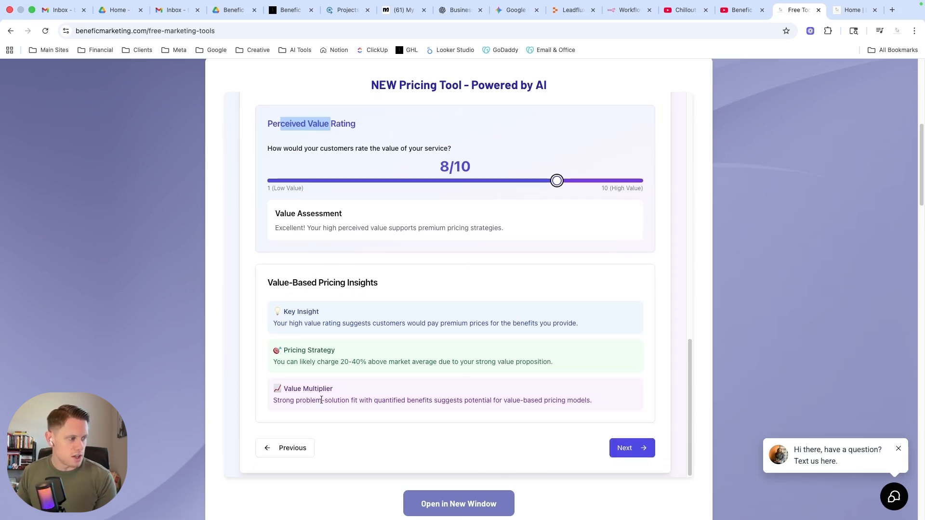
pyautogui.scroll(3, 421, 291)
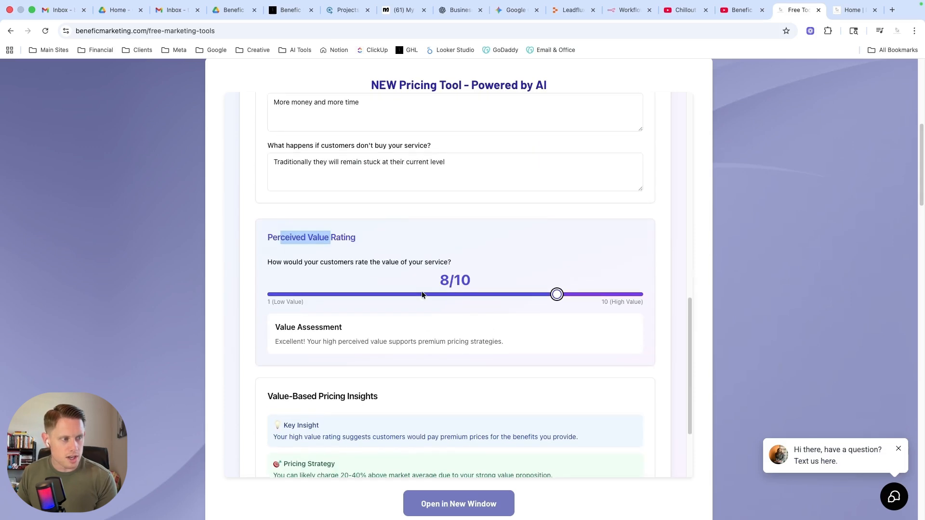
pyautogui.scroll(-1, 421, 291)
pyautogui.scroll(-2, 421, 291)
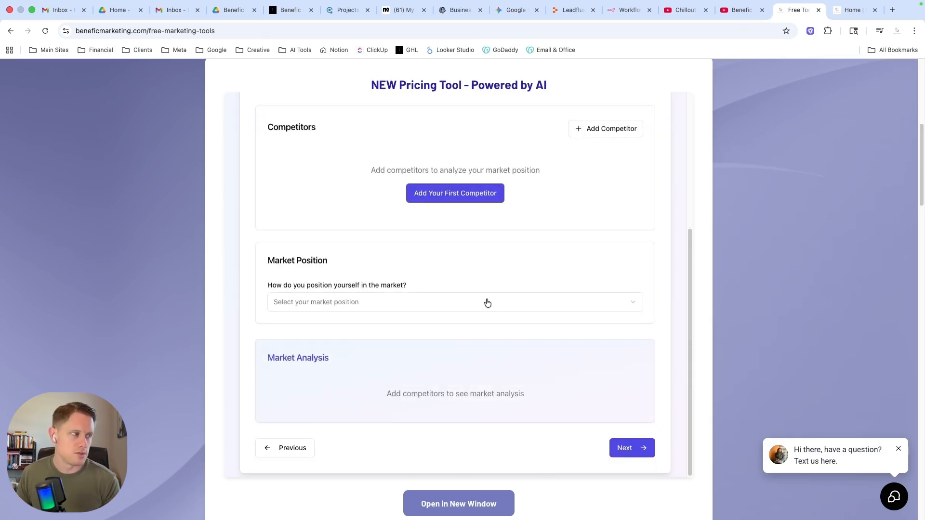
# Add the first competitor as "Company A" with a price of 5000 and a comparison of Similar Quality/Service.
pyautogui.click(439, 194)
pyautogui.click(395, 207)
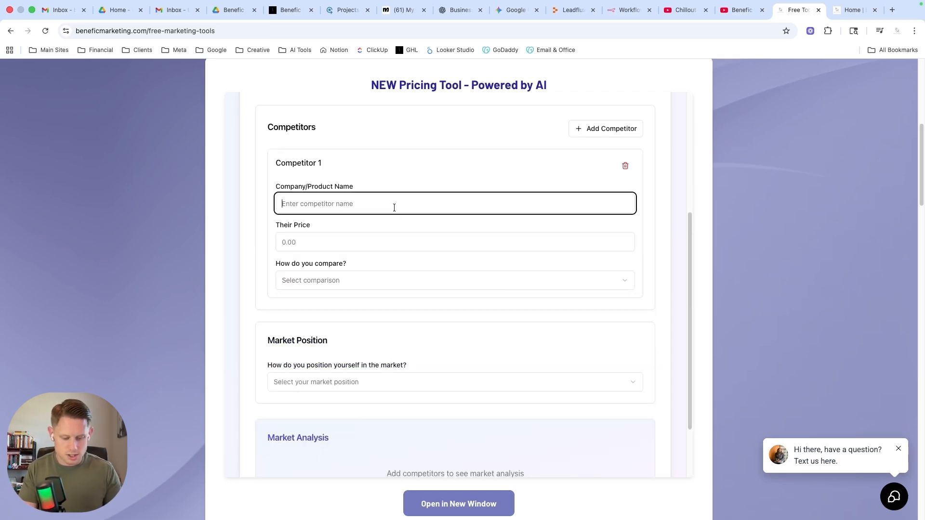
pyautogui.write('Company A')
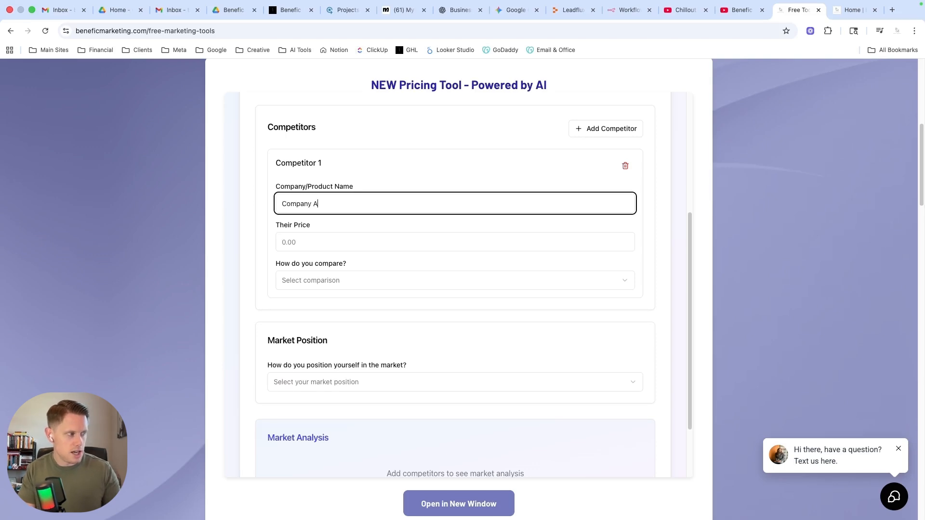
pyautogui.press('Tab')
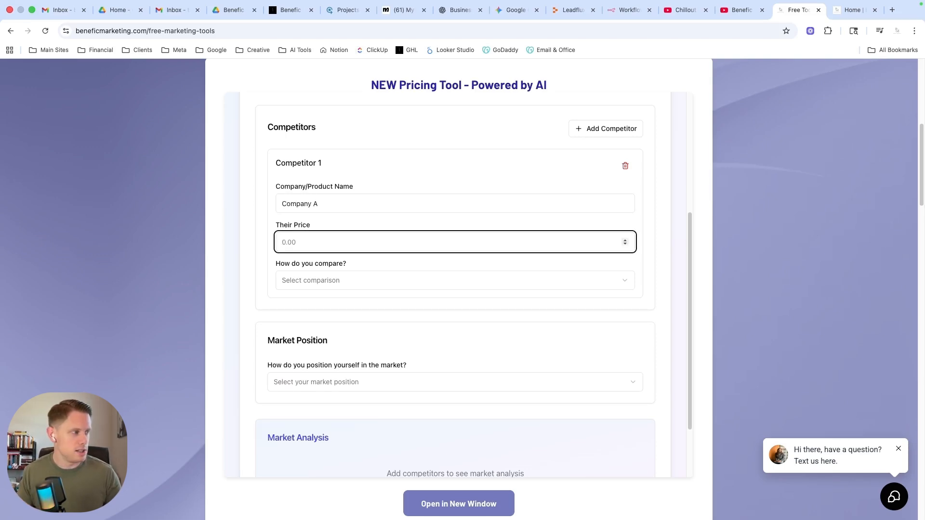
pyautogui.write('5000')
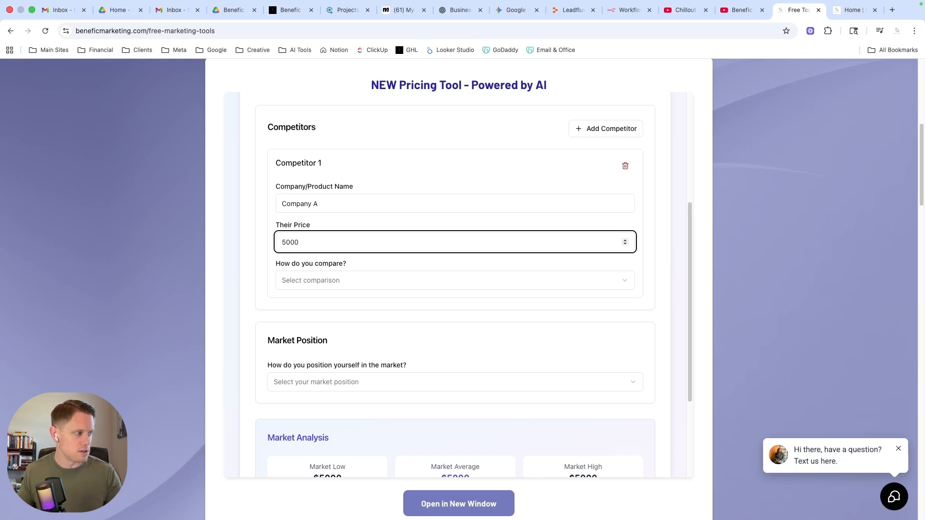
pyautogui.click(348, 279)
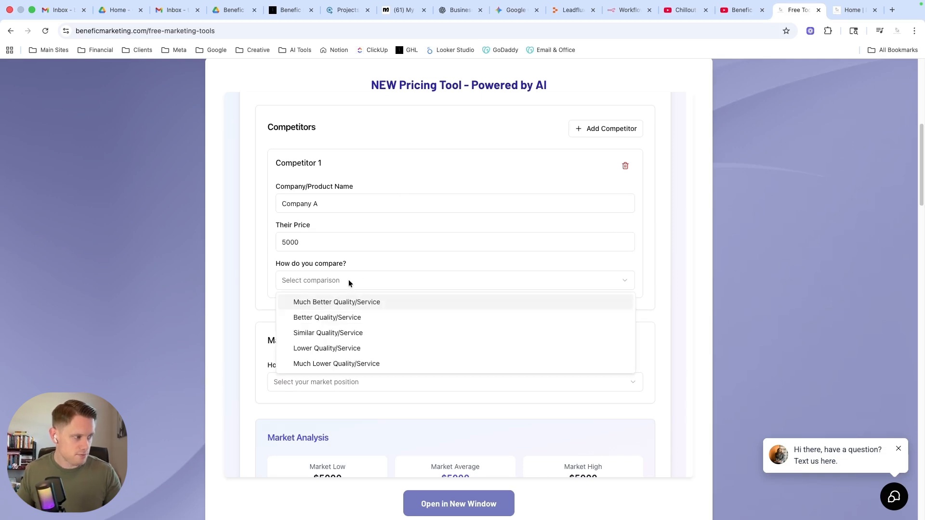
pyautogui.click(350, 333)
# Add a second competitor named "Company B" with a price of 1000 and a comparison of Much Better Quality/Service.
pyautogui.scroll(-1, 326, 279)
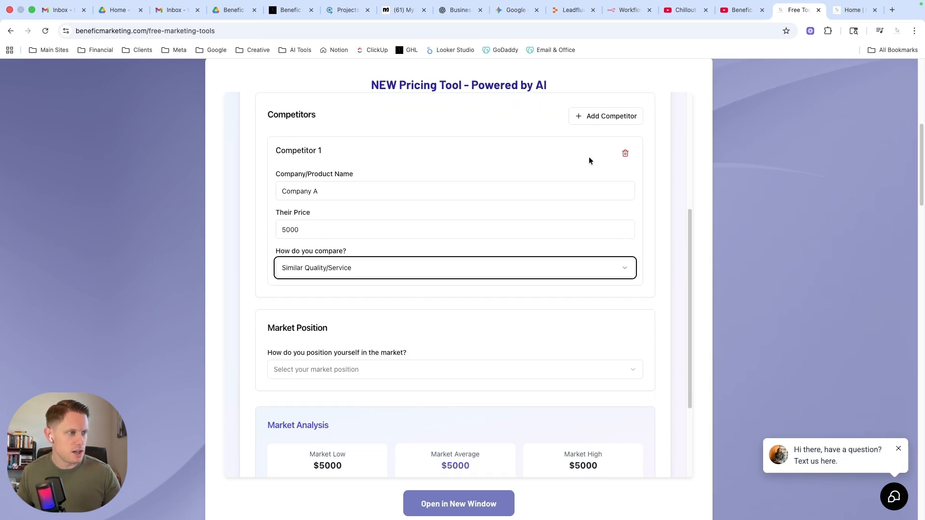
pyautogui.click(594, 117)
pyautogui.click(325, 346)
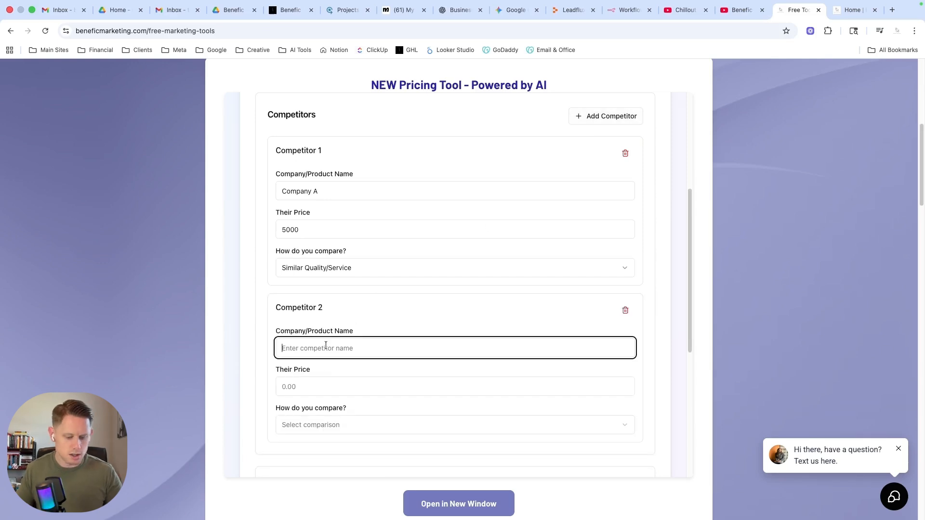
pyautogui.write('Company B')
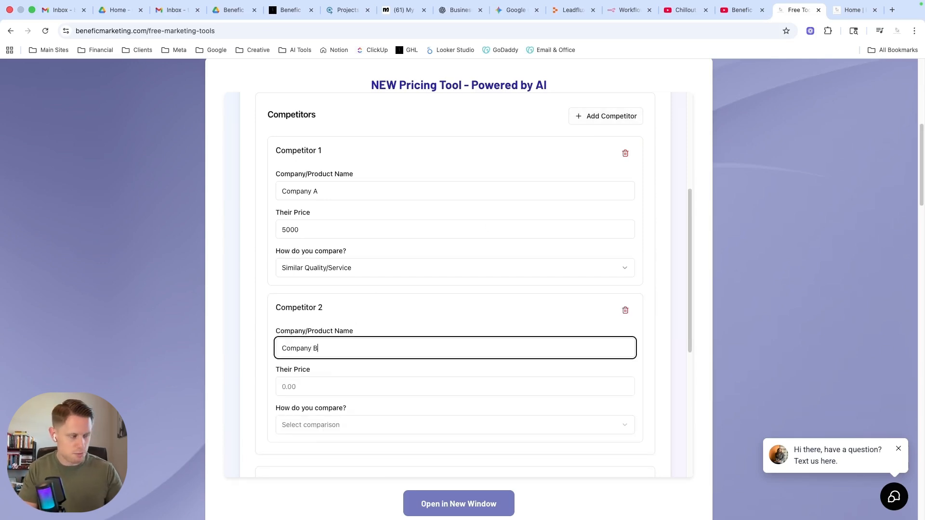
pyautogui.press('Tab')
pyautogui.write('1000')
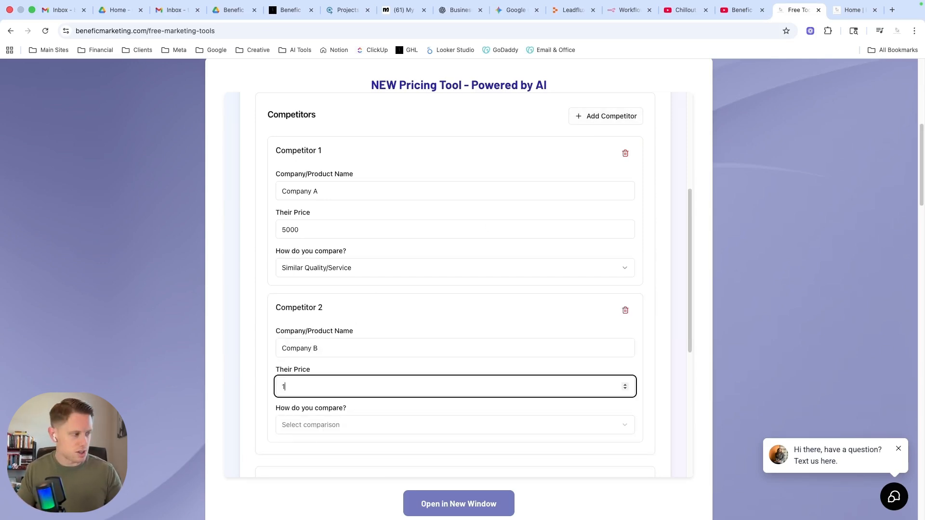
pyautogui.click(335, 423)
pyautogui.click(329, 341)
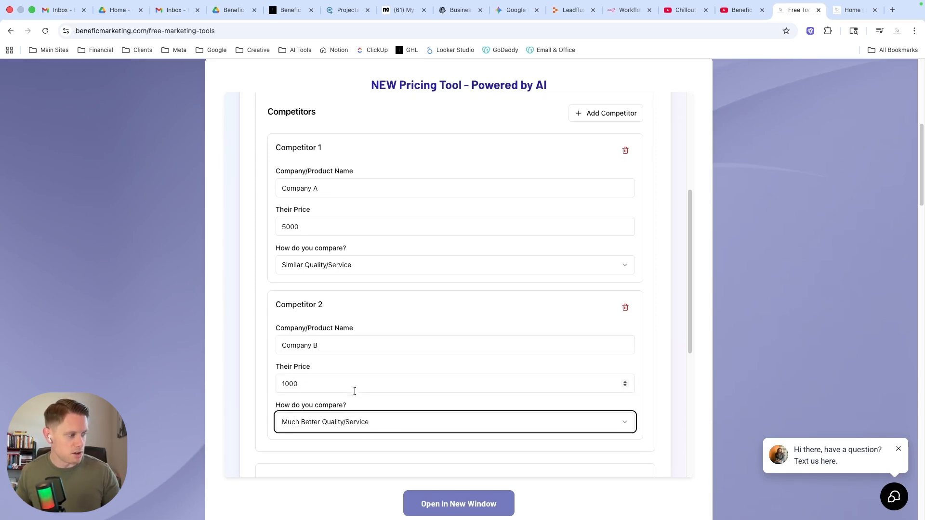
# Set how the business positions itself in the market to High-End.
pyautogui.scroll(-3, 354, 391)
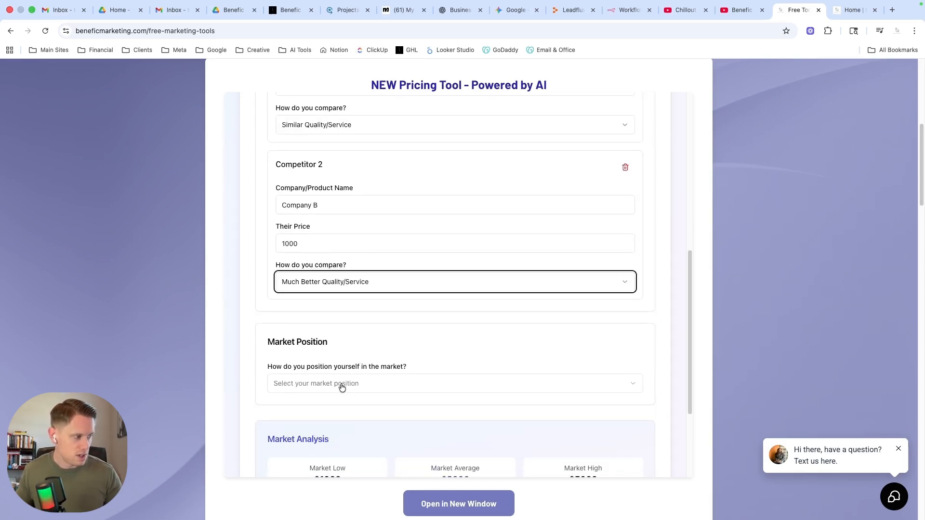
pyautogui.scroll(-1, 420, 320)
pyautogui.scroll(4, 533, 256)
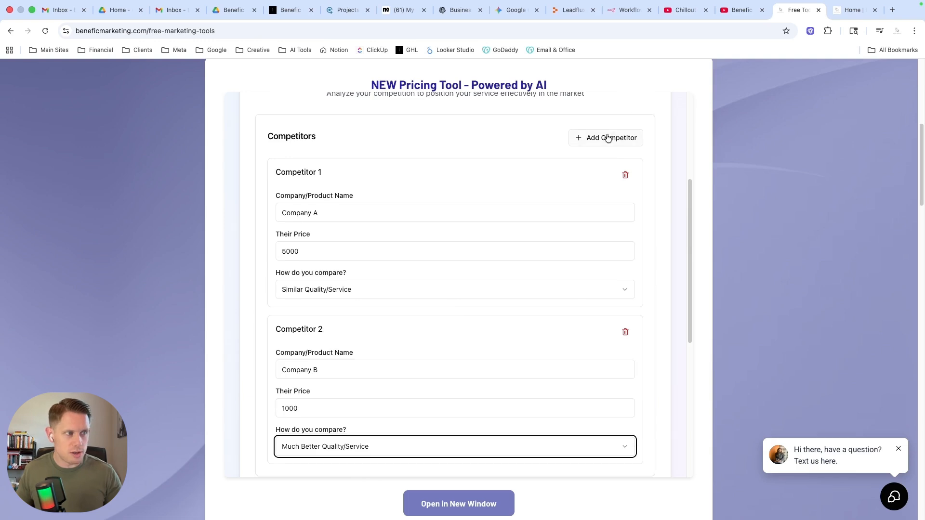
pyautogui.scroll(-4, 545, 314)
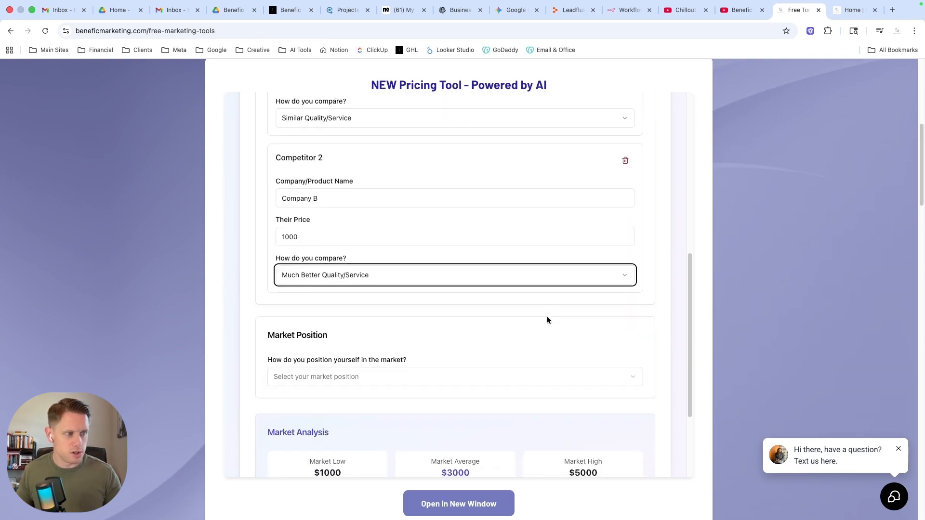
pyautogui.scroll(-1, 547, 320)
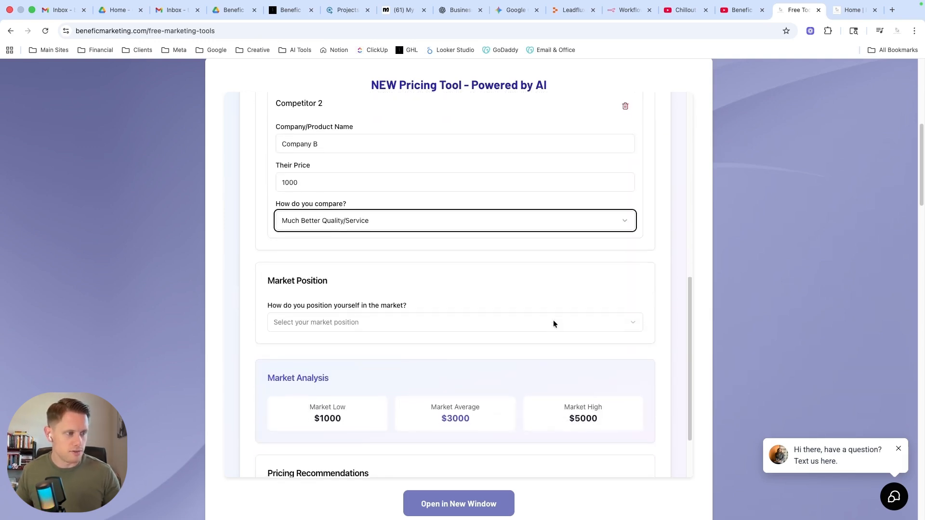
pyautogui.click(339, 321)
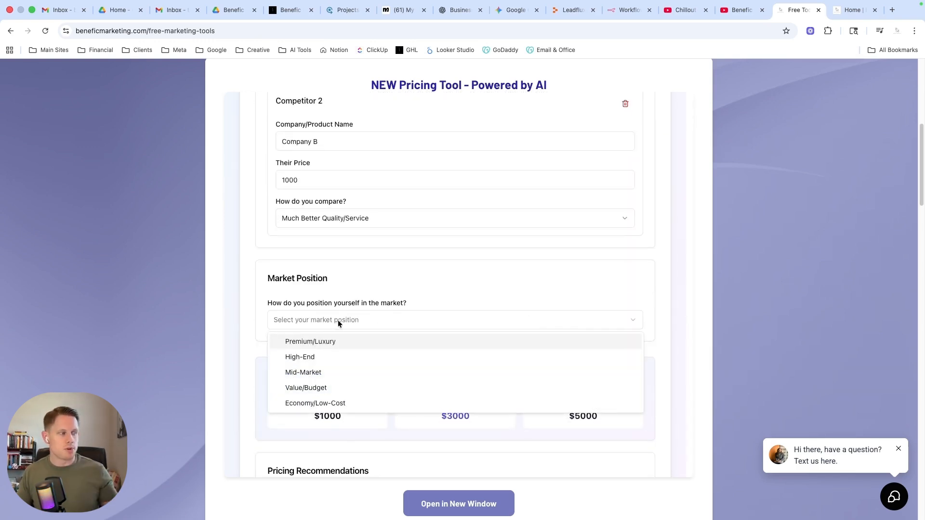
pyautogui.click(341, 359)
pyautogui.click(335, 352)
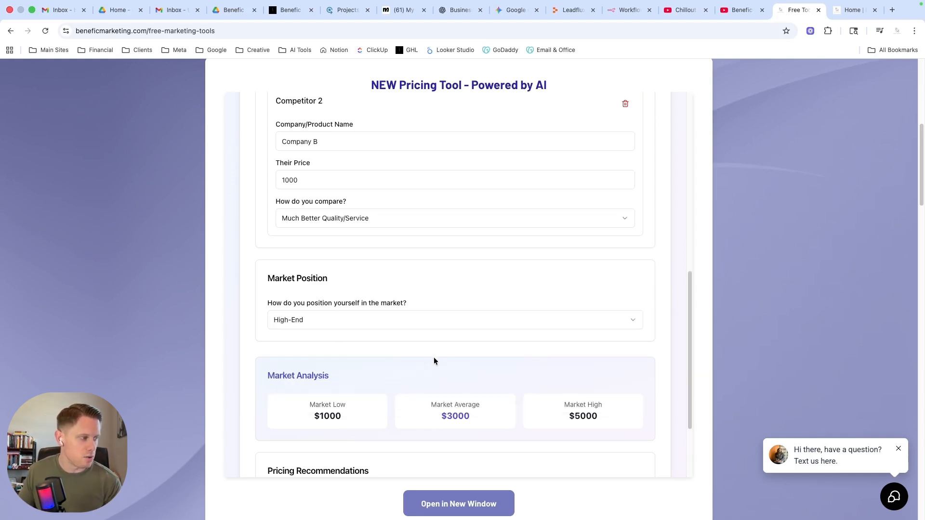
# Review the market low, average and high prices in the Market Analysis, and advance to the pricing strategy stage.
pyautogui.scroll(-3, 433, 361)
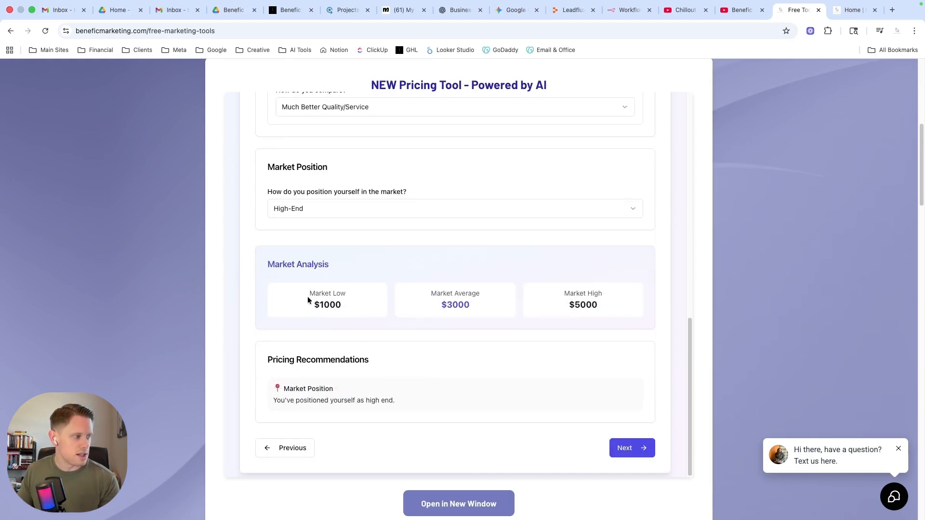
pyautogui.doubleClick(322, 304)
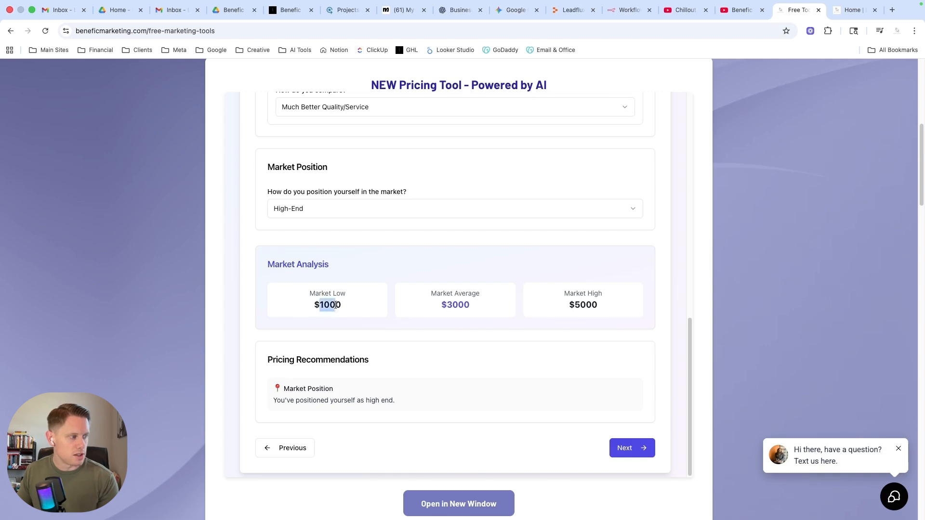
pyautogui.moveTo(574, 303); pyautogui.dragTo(605, 304)
pyautogui.moveTo(445, 304); pyautogui.dragTo(479, 305)
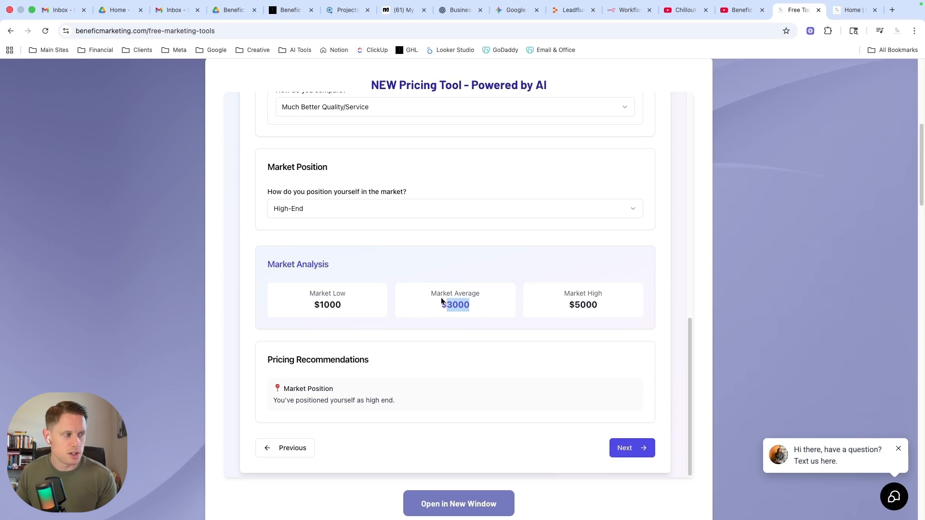
pyautogui.moveTo(431, 293); pyautogui.dragTo(479, 290)
pyautogui.click(468, 309)
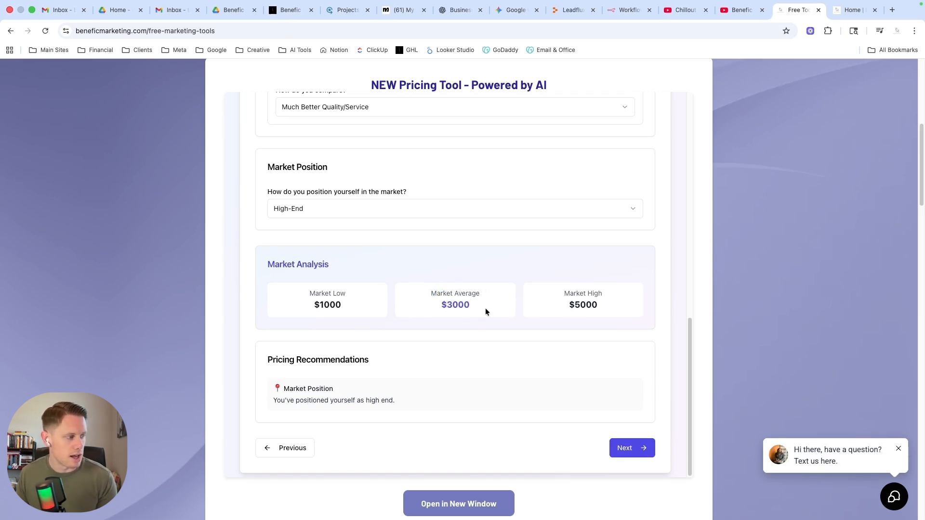
pyautogui.scroll(-3, 485, 331)
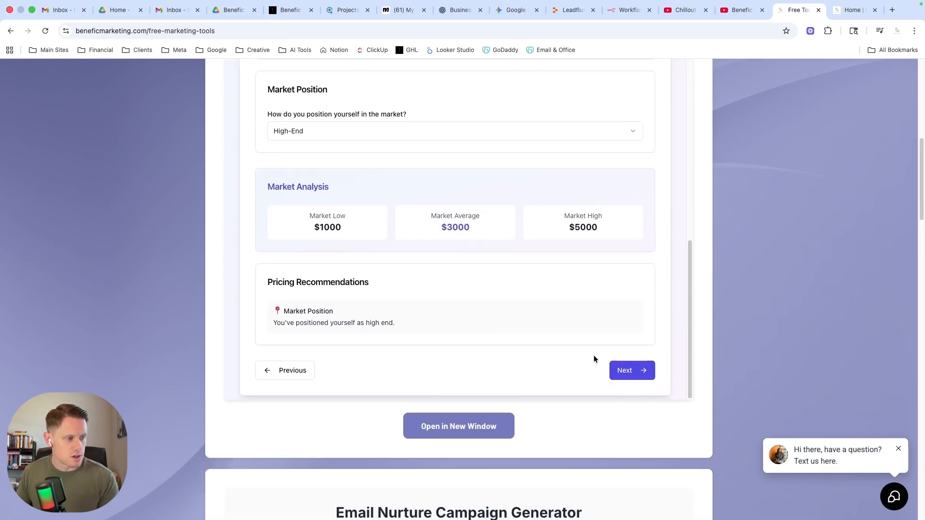
pyautogui.click(625, 370)
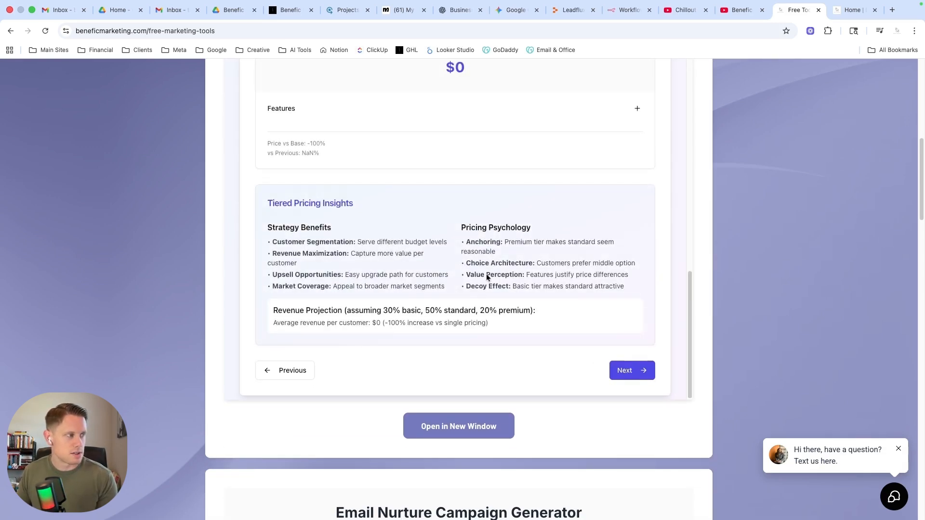
# Review the Packaging Strategy Guide and add a blank feature line to the Basic tier.
pyautogui.scroll(7, 648, 237)
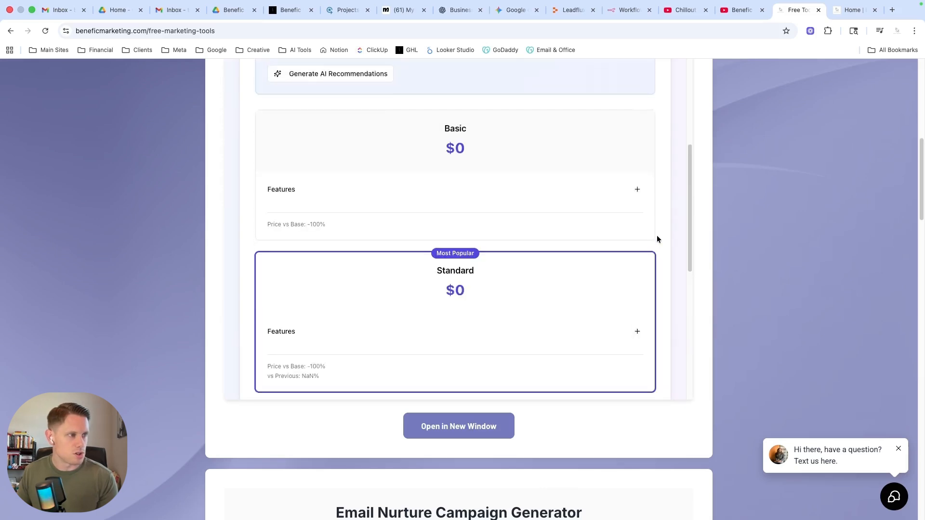
pyautogui.scroll(8, 657, 239)
pyautogui.scroll(-3, 641, 243)
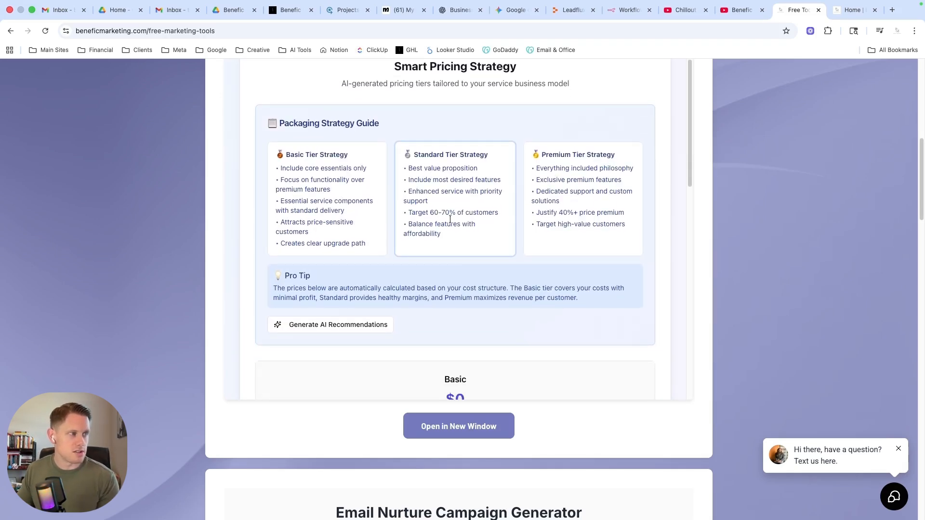
pyautogui.scroll(-3, 592, 217)
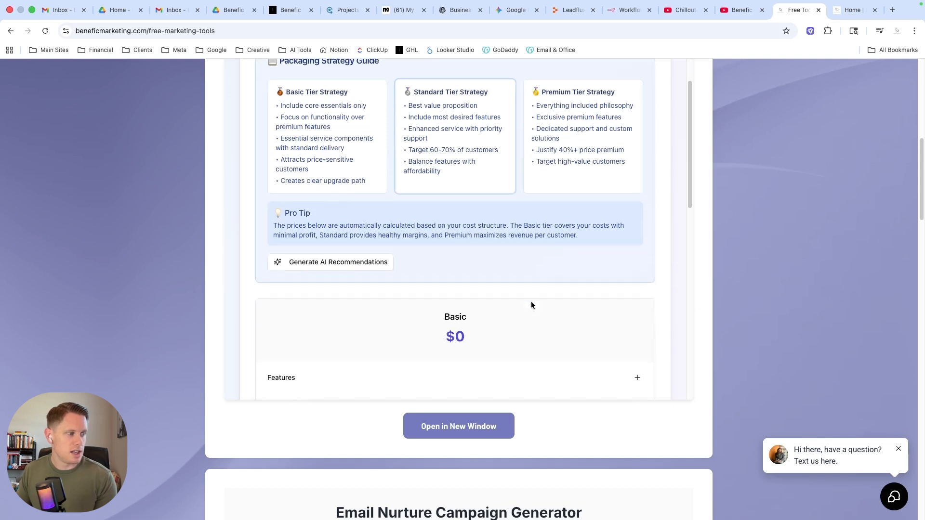
pyautogui.scroll(-5, 501, 260)
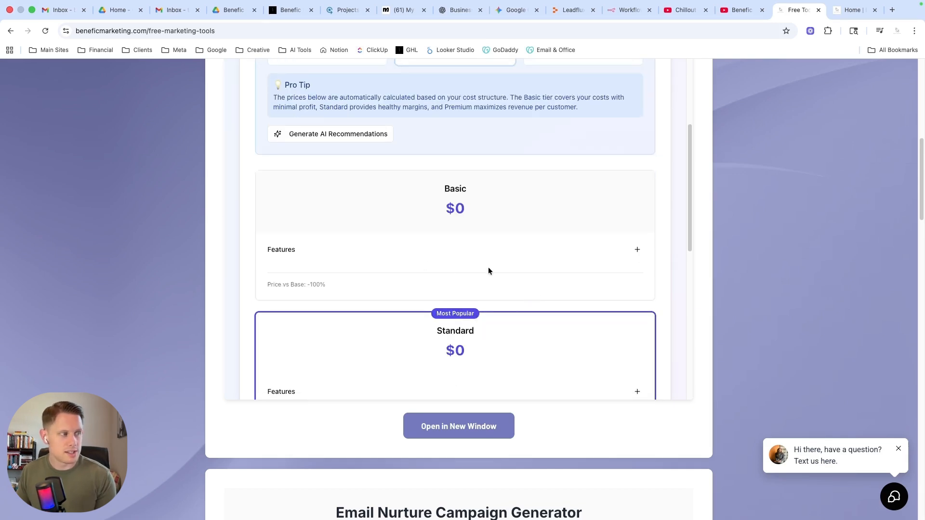
pyautogui.click(636, 252)
pyautogui.click(296, 271)
pyautogui.scroll(-6, 471, 276)
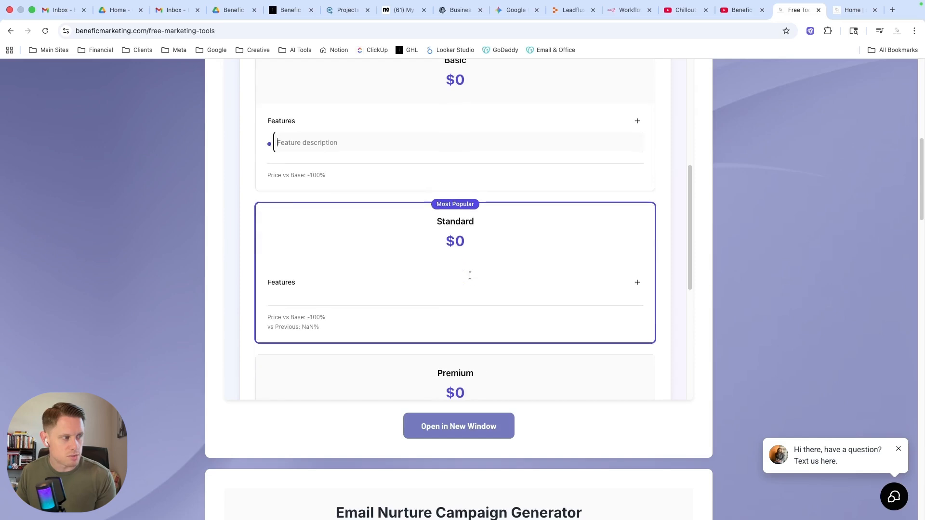
# Try to generate AI recommendations for the Basic, Standard and Premium pricing tiers.
pyautogui.scroll(4, 471, 276)
pyautogui.scroll(5, 471, 279)
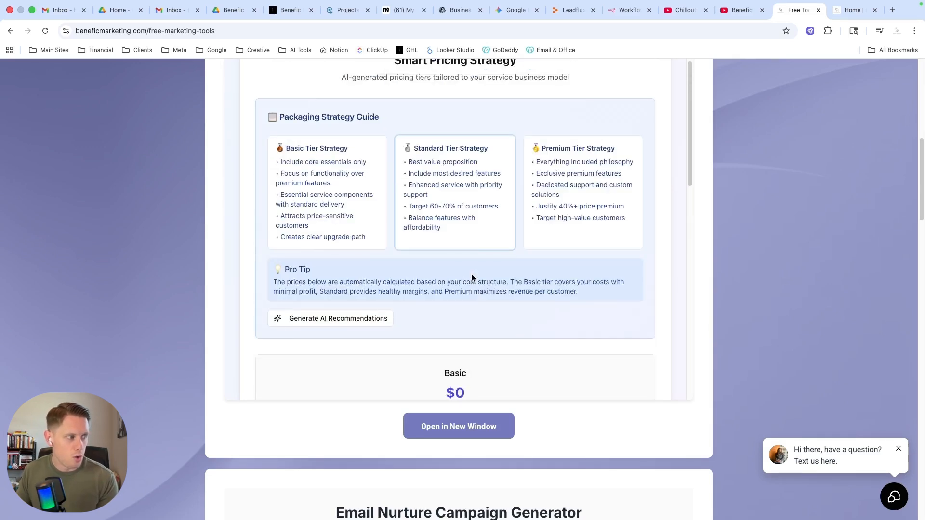
pyautogui.click(310, 323)
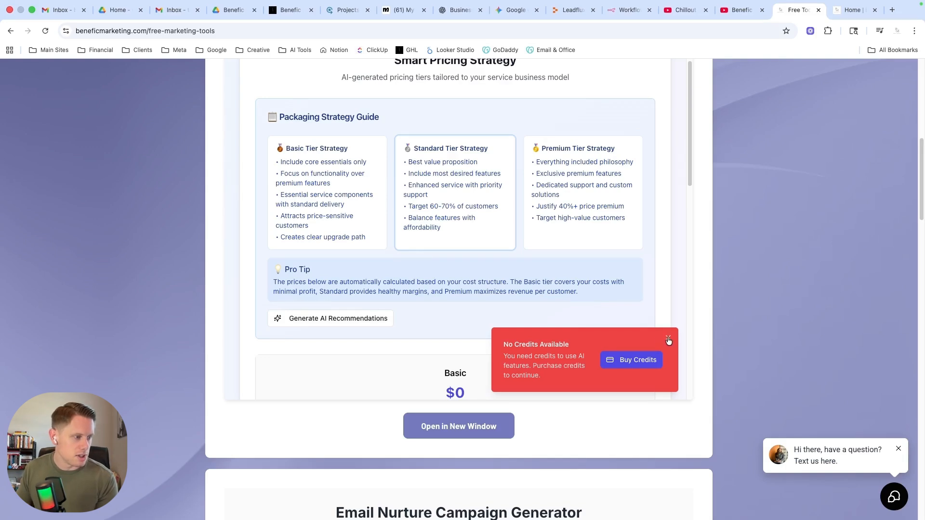
pyautogui.click(668, 340)
# Review the three pricing tiers and the Tiered Pricing Insights, and advance to the results stage.
pyautogui.scroll(-3, 521, 336)
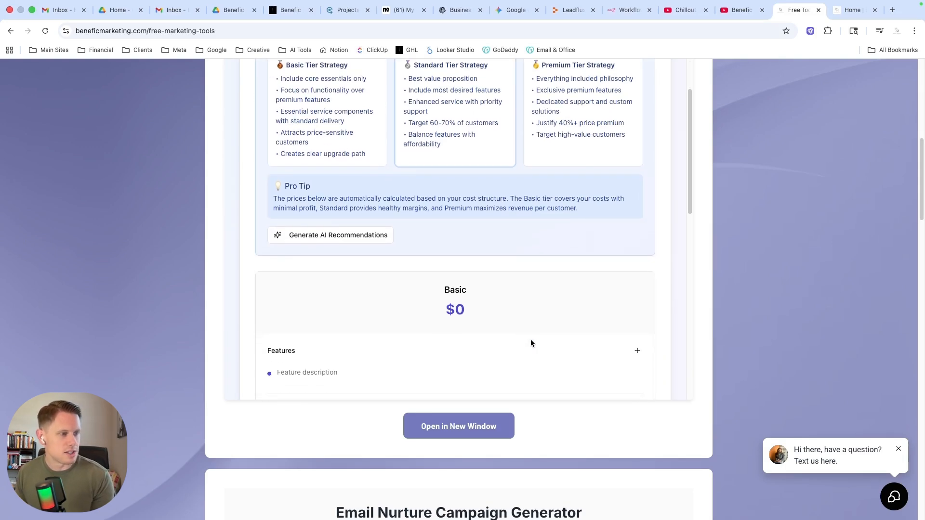
pyautogui.scroll(-4, 533, 337)
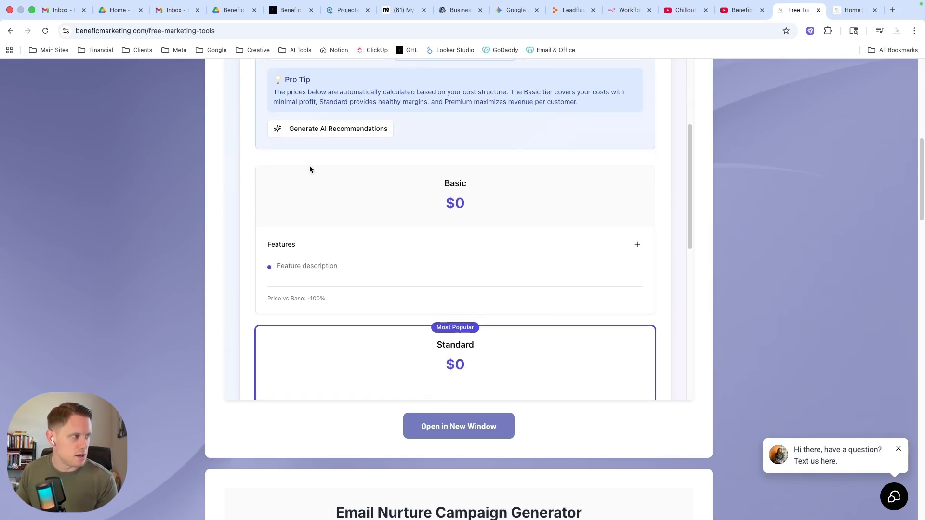
pyautogui.scroll(-1, 446, 252)
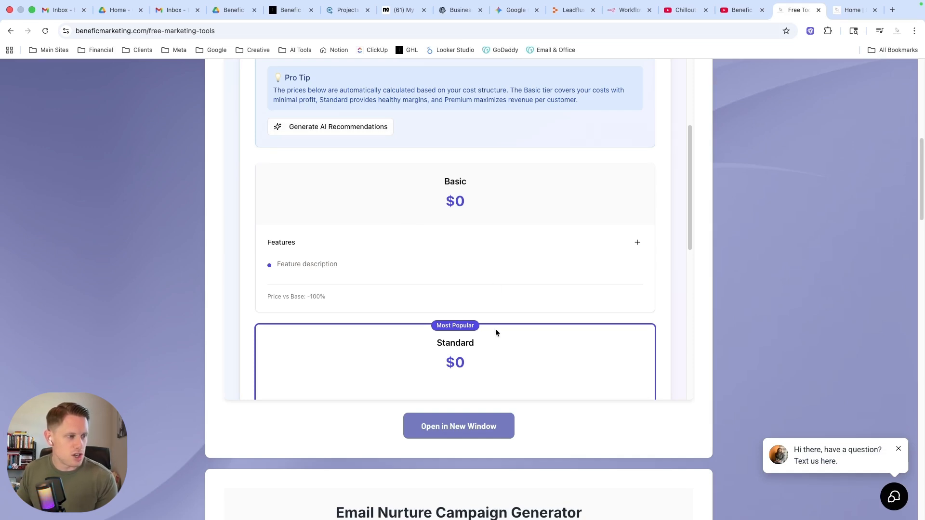
pyautogui.scroll(-10, 495, 329)
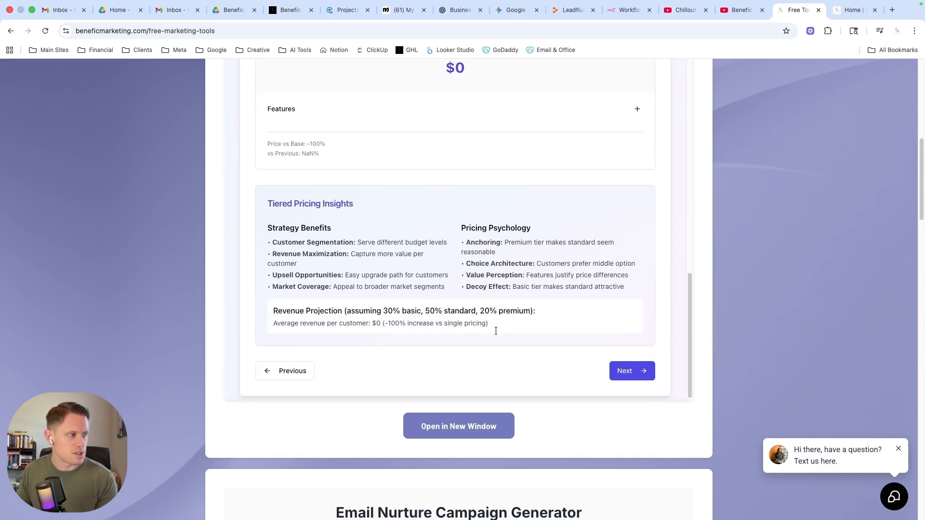
pyautogui.scroll(6, 495, 330)
pyautogui.scroll(-5, 496, 331)
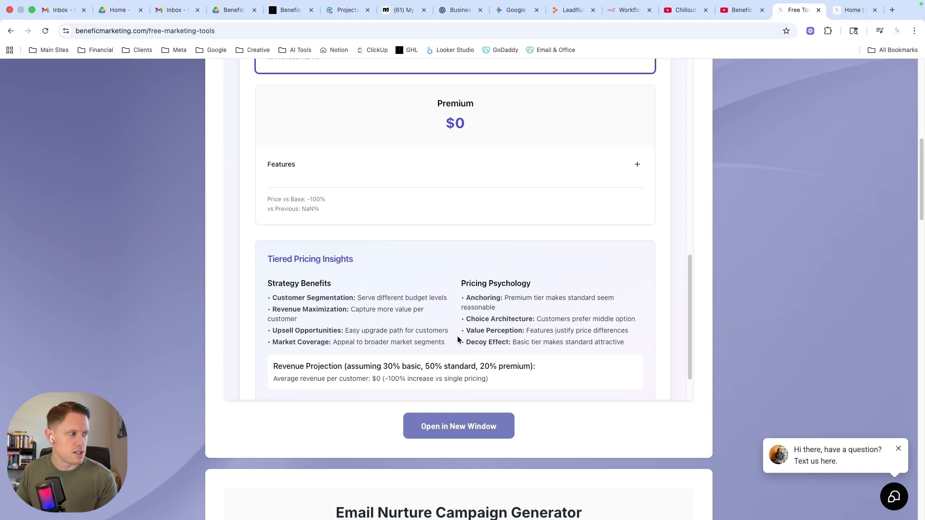
pyautogui.scroll(-2, 457, 339)
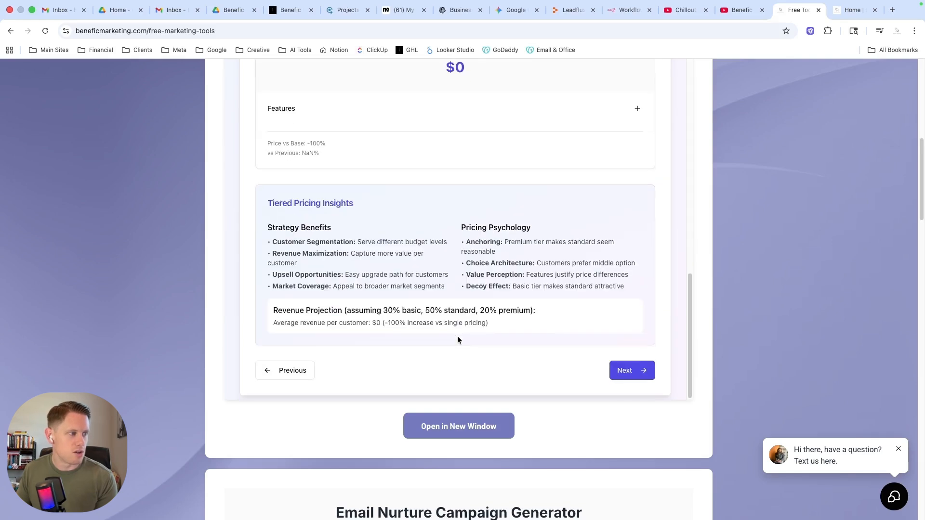
pyautogui.click(632, 371)
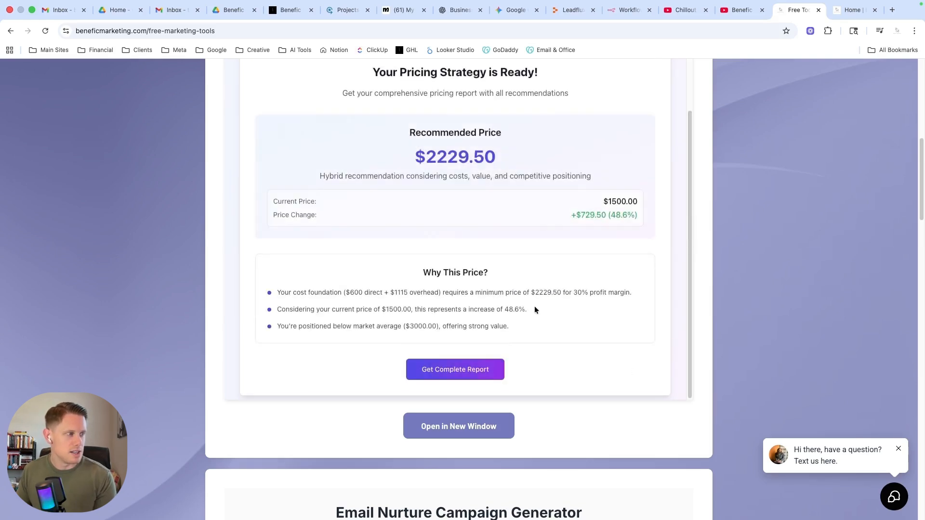
# Examine the recommended price, its change from the current price, and the reasons given under "Why This Price?".
pyautogui.scroll(3, 527, 296)
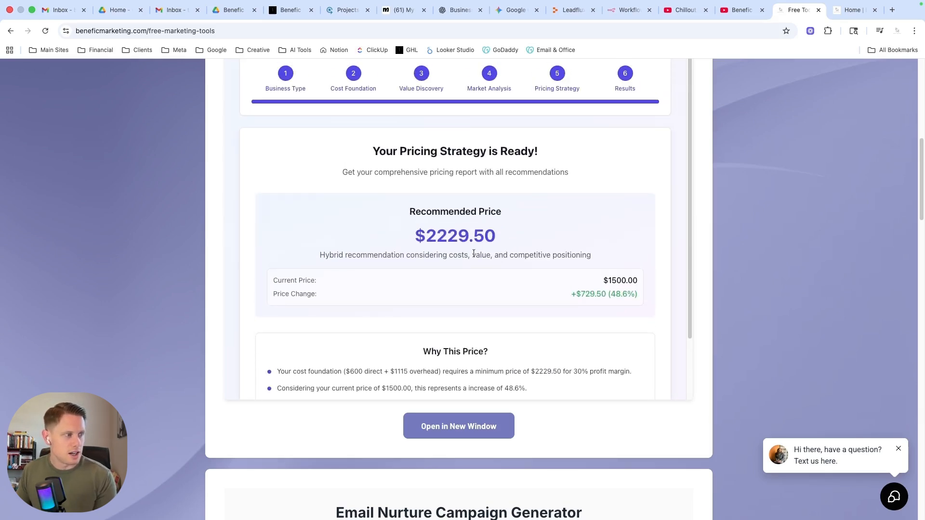
pyautogui.moveTo(425, 231); pyautogui.dragTo(489, 235)
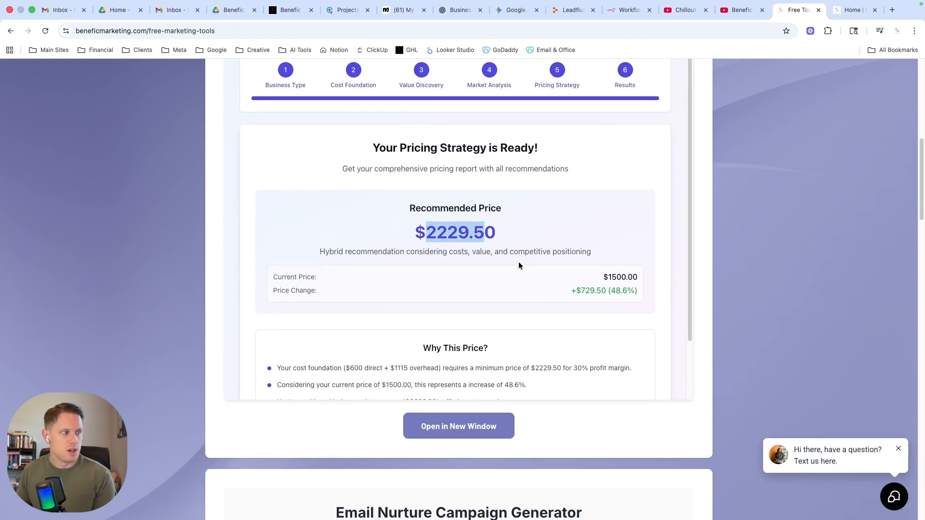
pyautogui.scroll(-1, 518, 262)
pyautogui.click(461, 217)
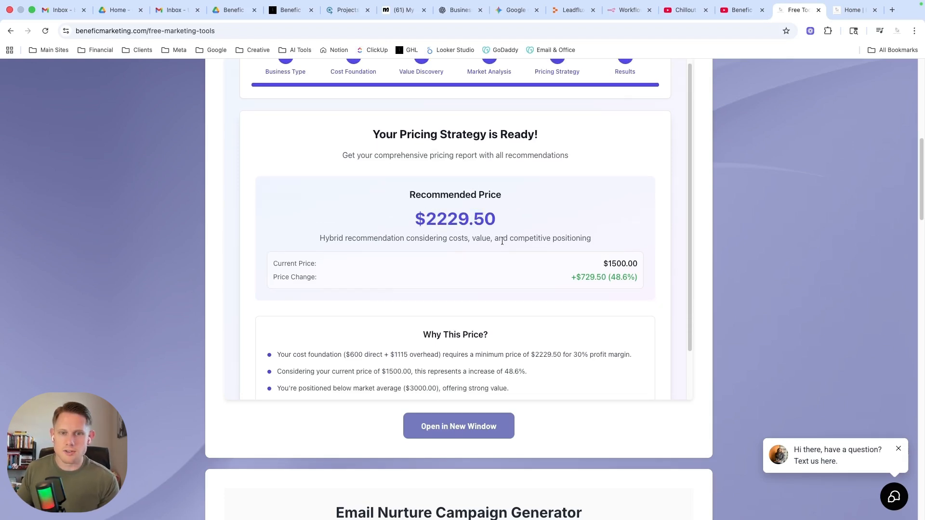
pyautogui.scroll(-2, 484, 293)
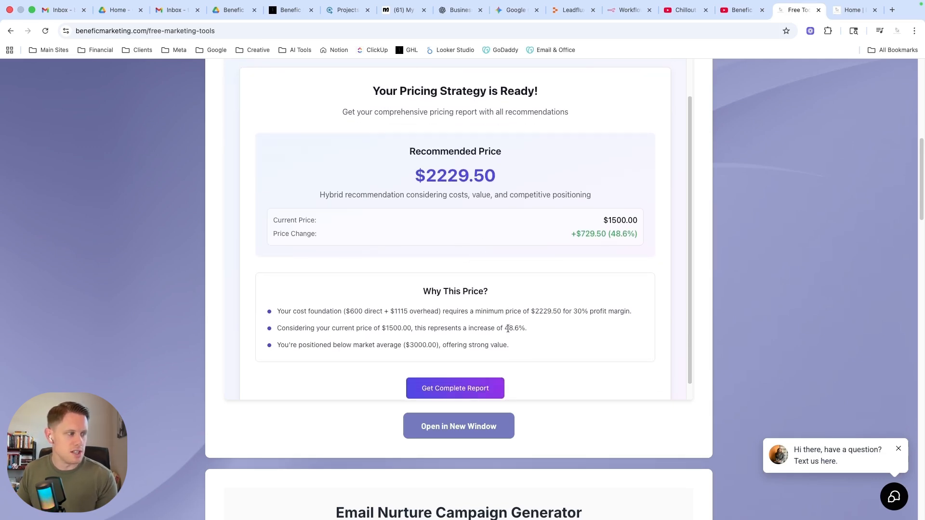
# Highlight the three reasons under "Why This Price?" and the recommended price figure, and review them against the current price and price change.
pyautogui.moveTo(277, 309); pyautogui.dragTo(573, 360)
pyautogui.scroll(-1, 573, 360)
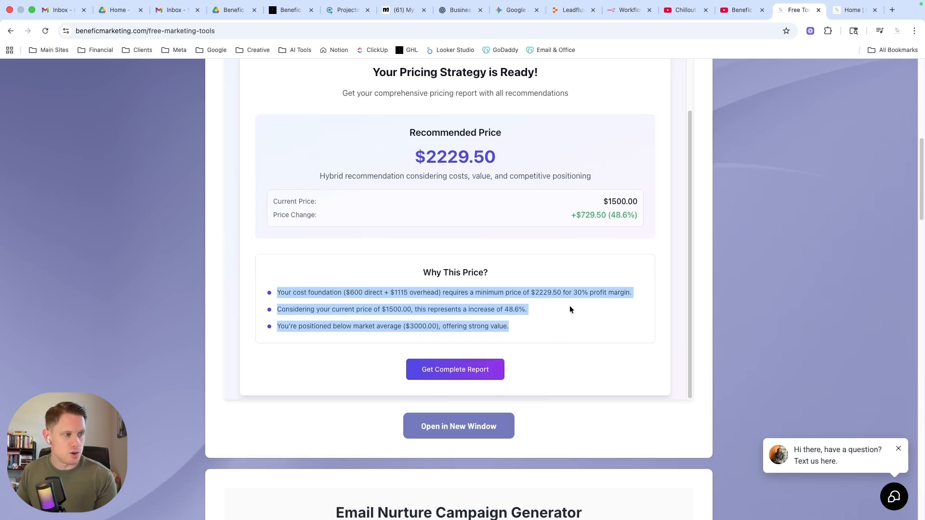
pyautogui.scroll(4, 571, 310)
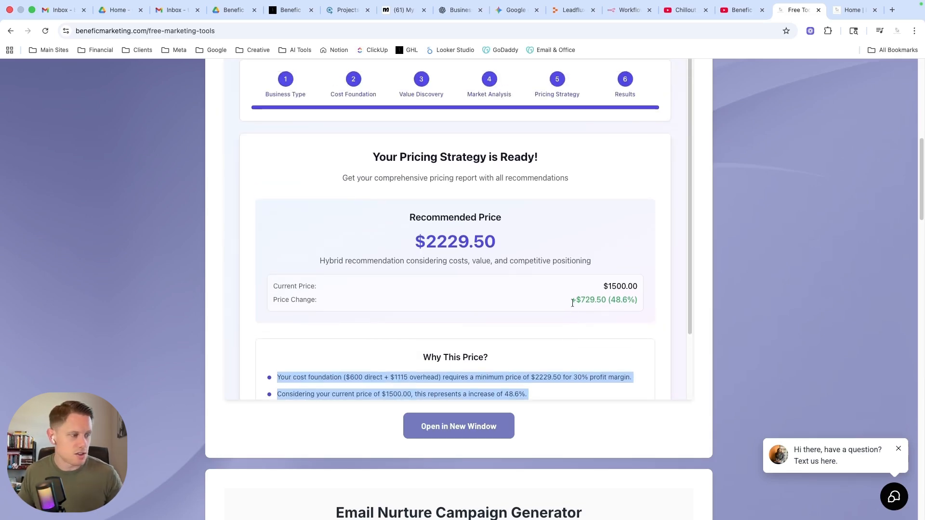
pyautogui.scroll(-4, 570, 314)
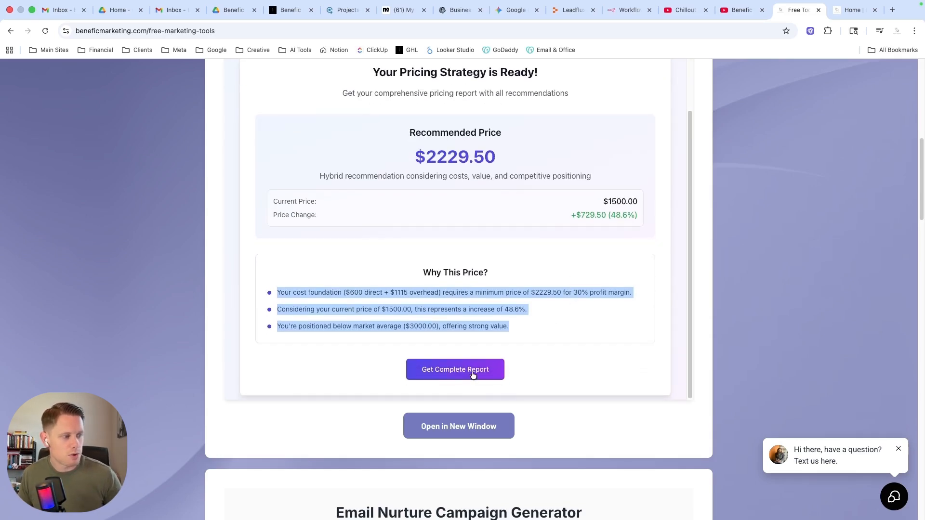
pyautogui.scroll(-2, 573, 337)
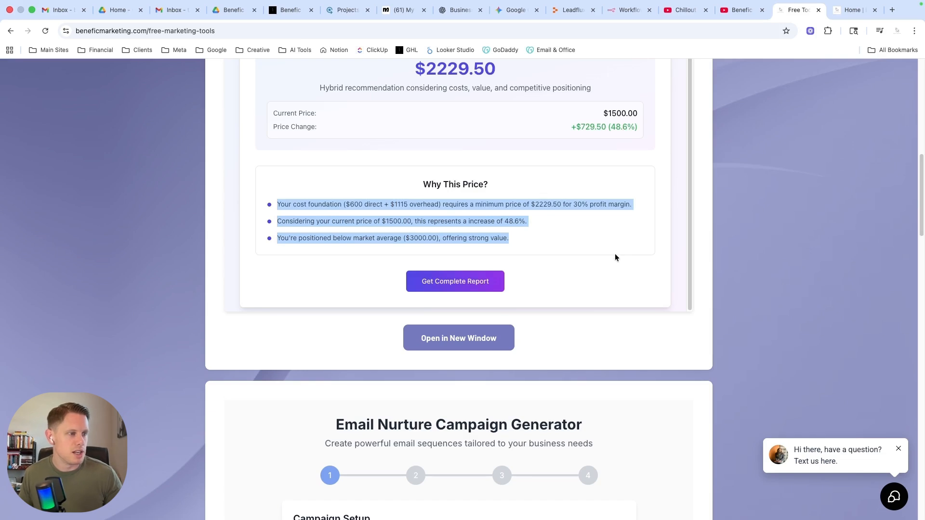
pyautogui.scroll(5, 585, 278)
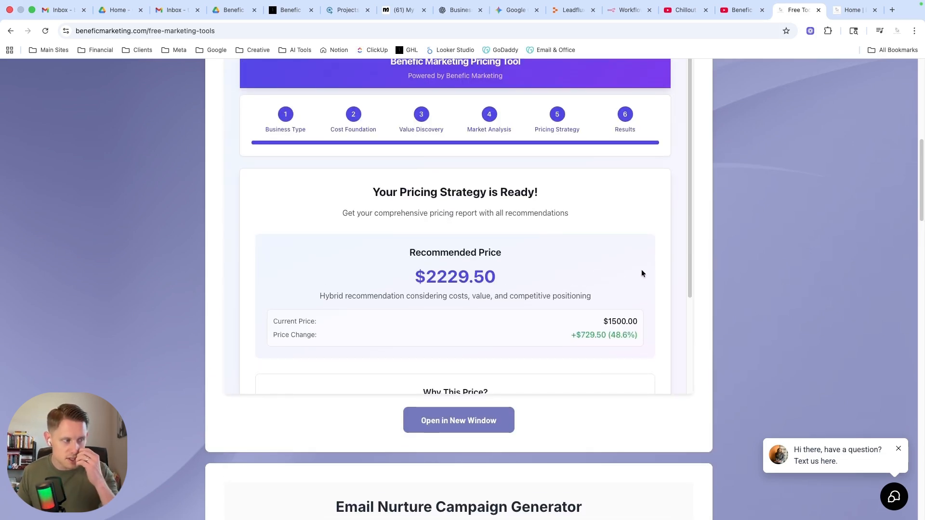
pyautogui.moveTo(427, 277); pyautogui.dragTo(499, 284)
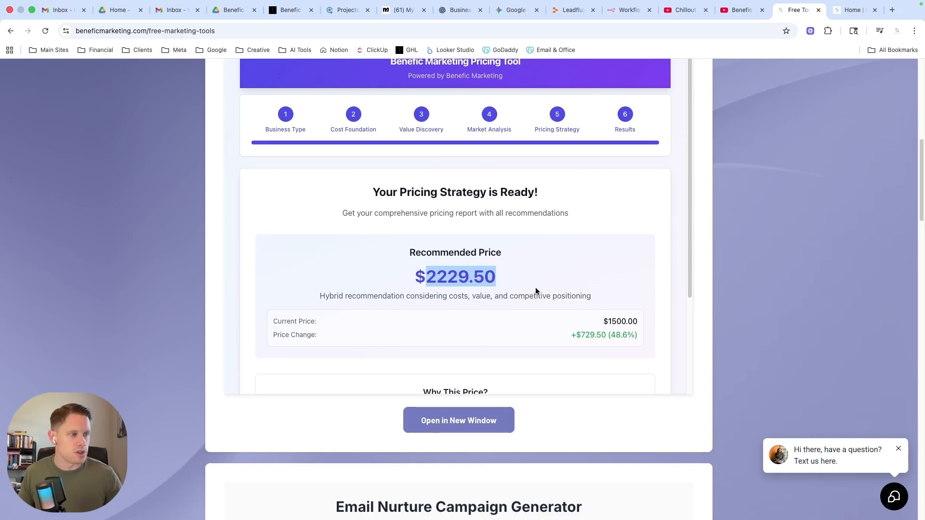
pyautogui.scroll(-1, 536, 291)
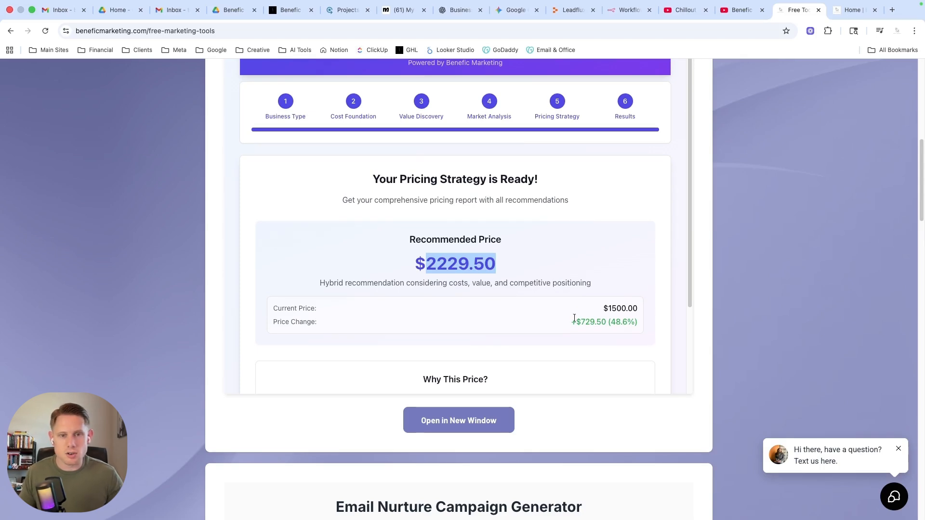
pyautogui.scroll(1, 594, 297)
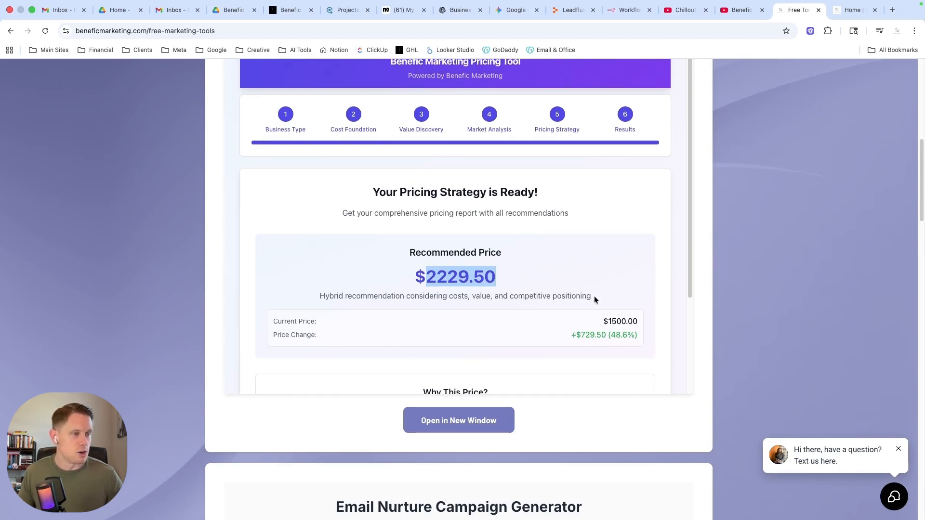